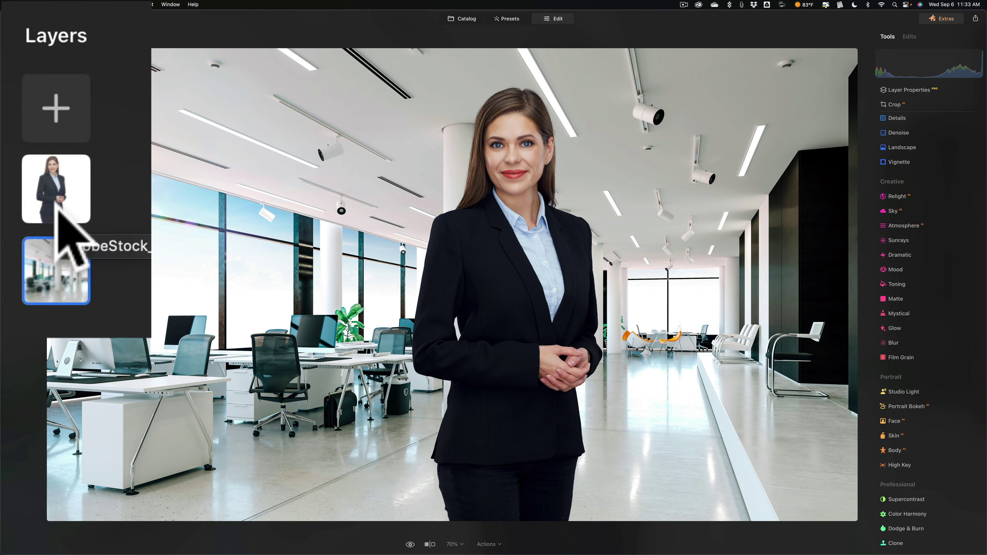
Select the businesswoman layer to show its properties, then make the office background layer active
left_click(59, 204)
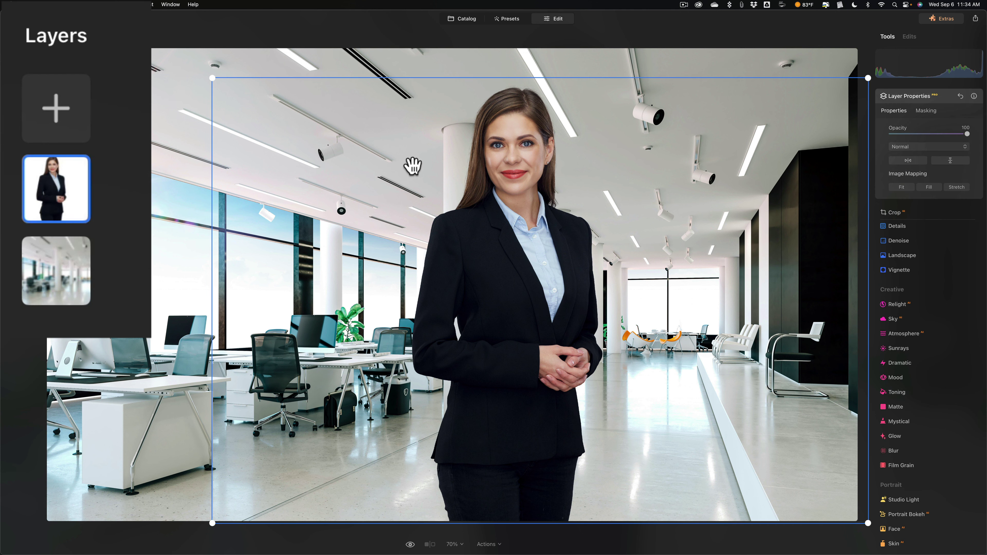
left_click(54, 275)
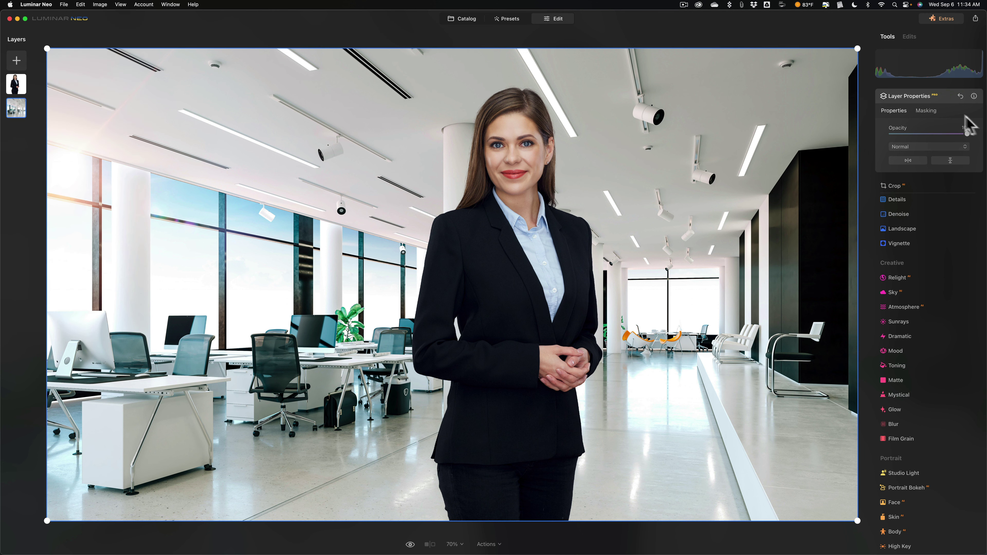
Soften the office background layer with a Gaussian Blur of Amount about 9
left_click(948, 97)
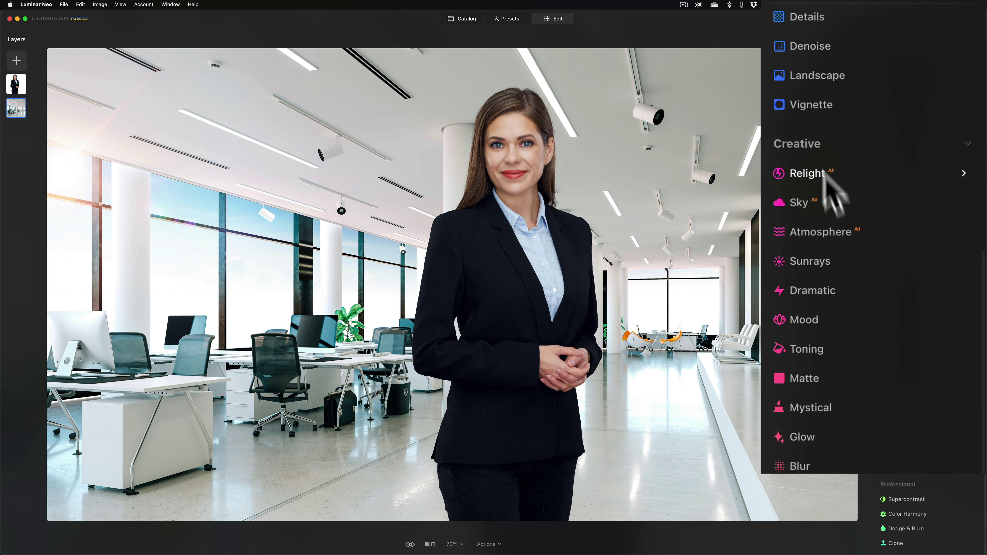
left_click(823, 466)
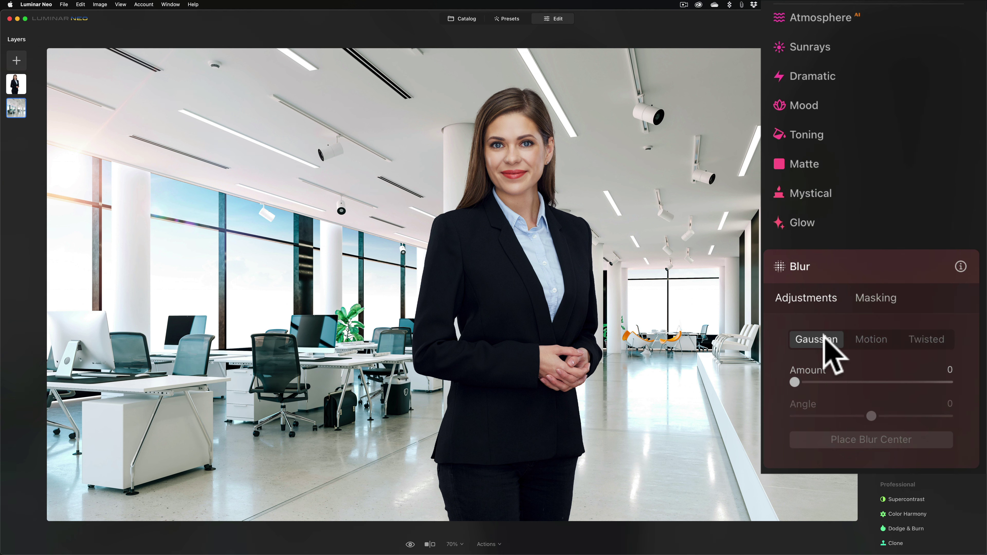
mouse_move(795, 382)
left_mouse_down()
mouse_move(826, 383)
mouse_move(815, 383)
left_mouse_up()
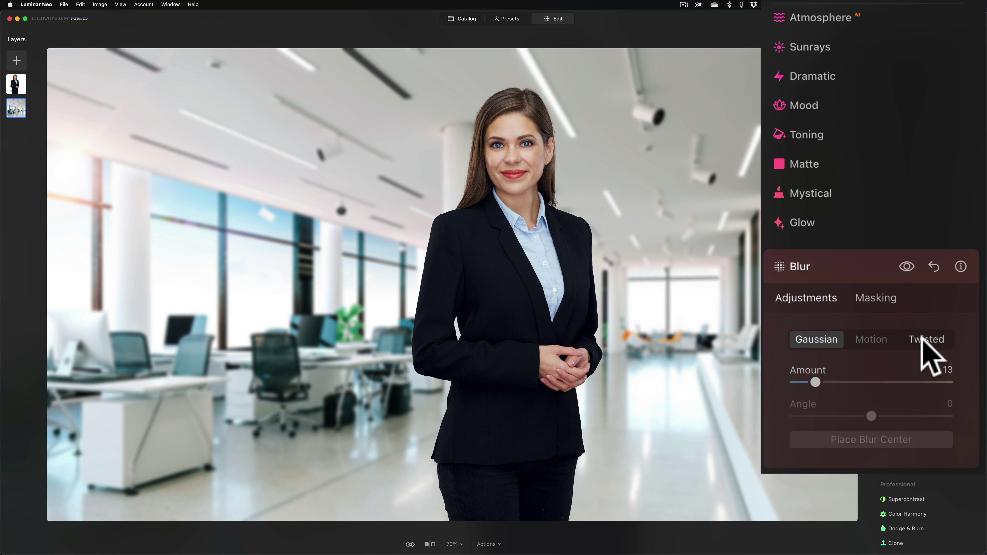
left_click_drag(815, 383, 813, 382)
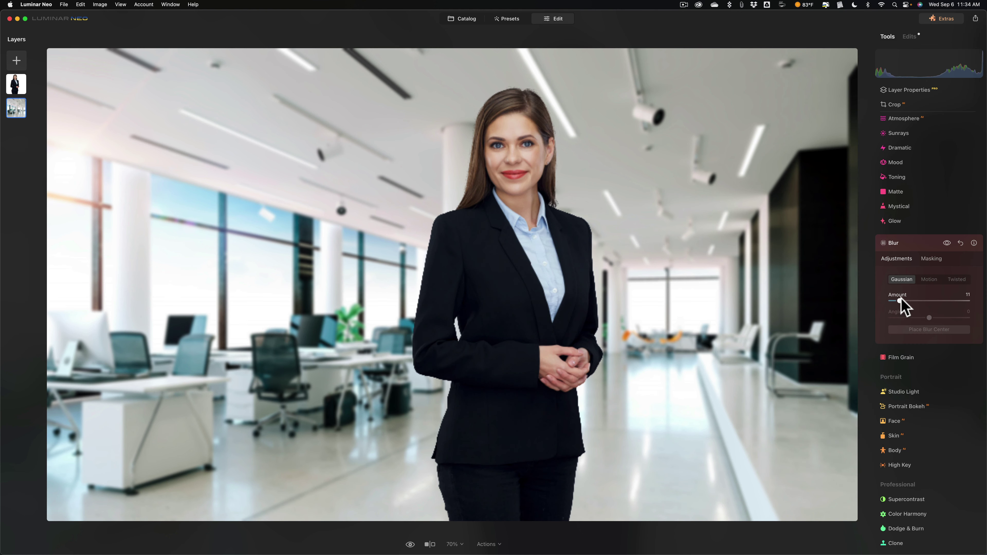
left_click_drag(901, 299, 897, 301)
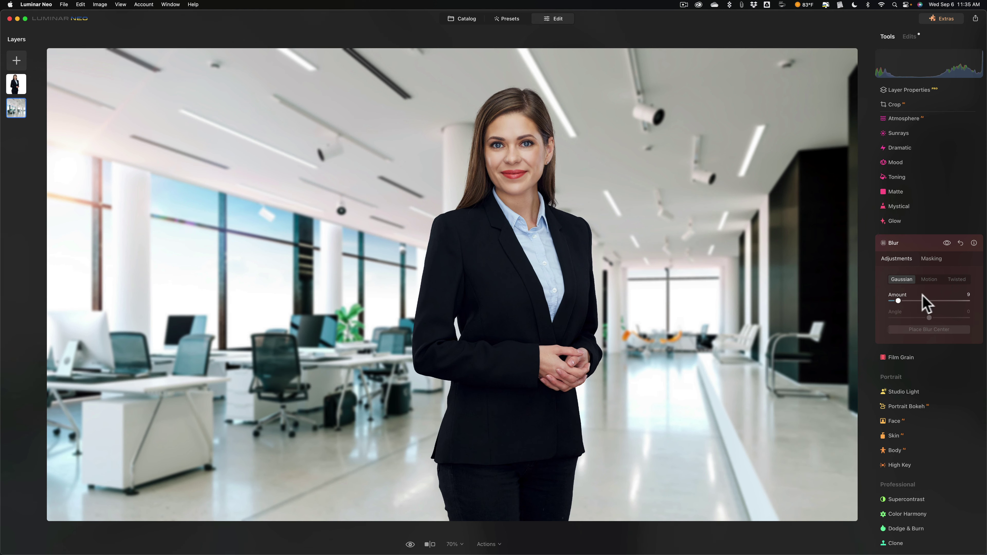
left_click(913, 244)
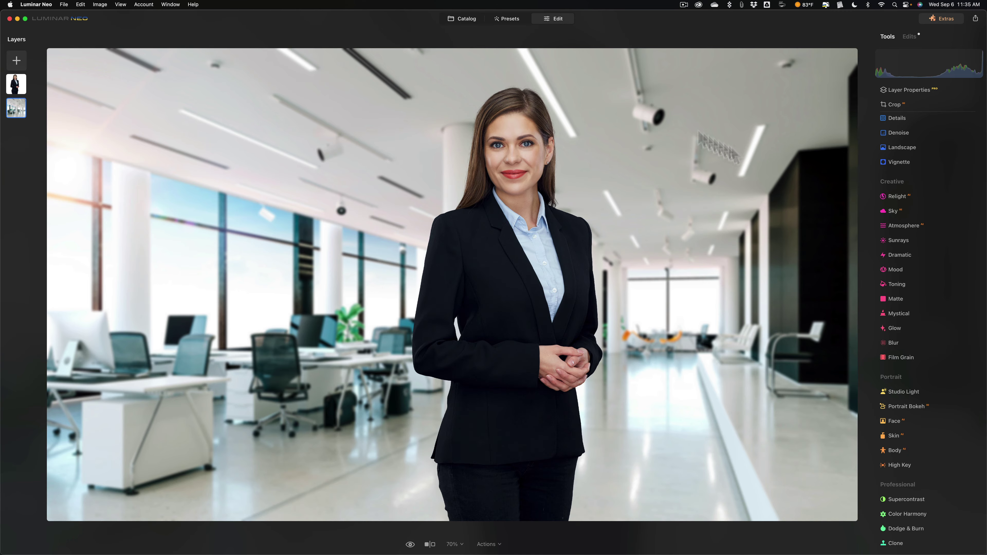
Open the flattened office portrait from the Catalog in the Edit view
left_click(469, 19)
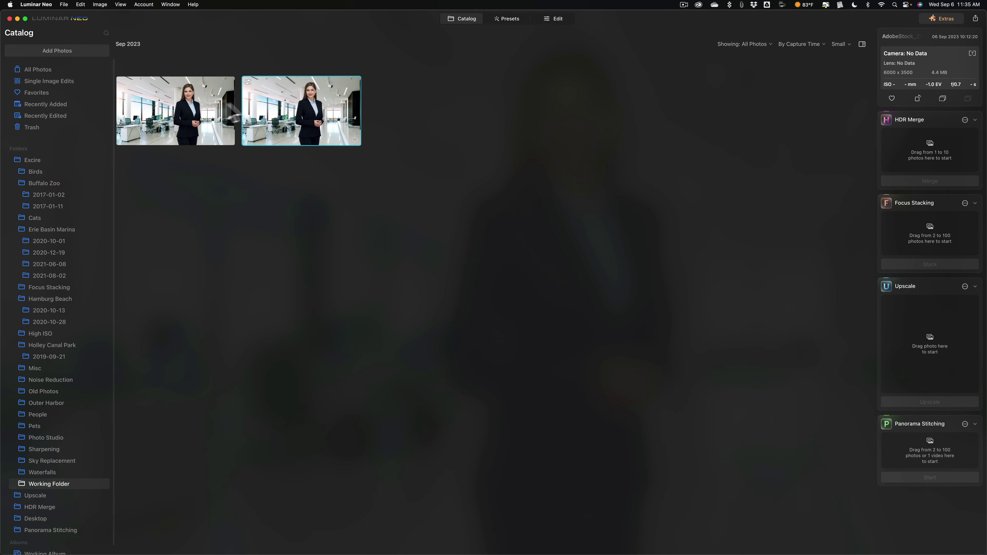
double_click(180, 107)
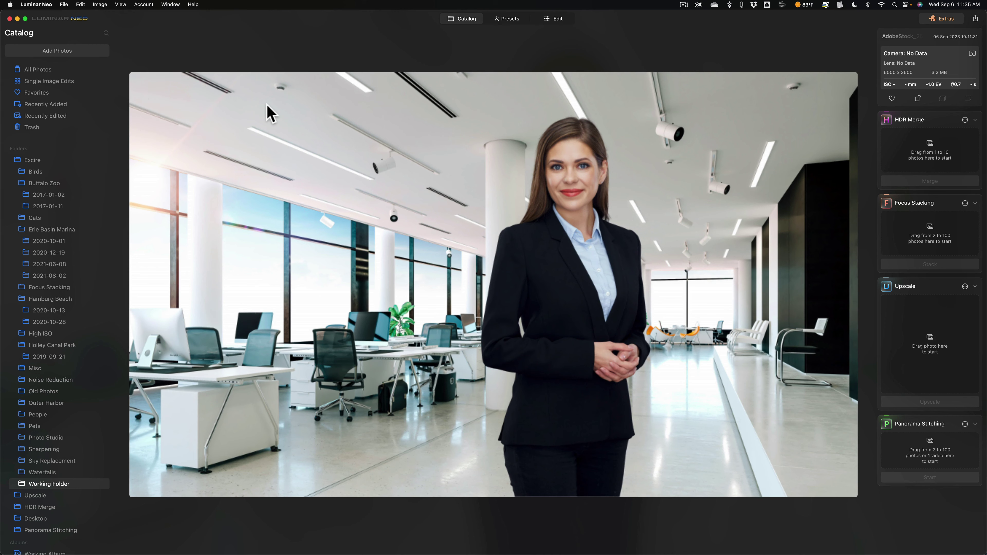
left_click(563, 21)
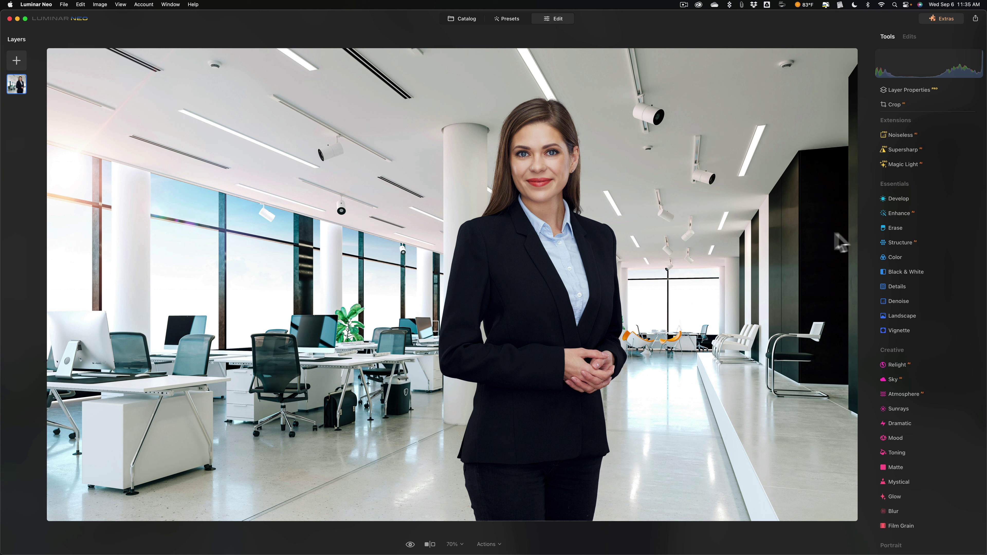
Test a strong Blur on the whole photo, then reset the Amount to 0
scroll(905, 237, "down", 5)
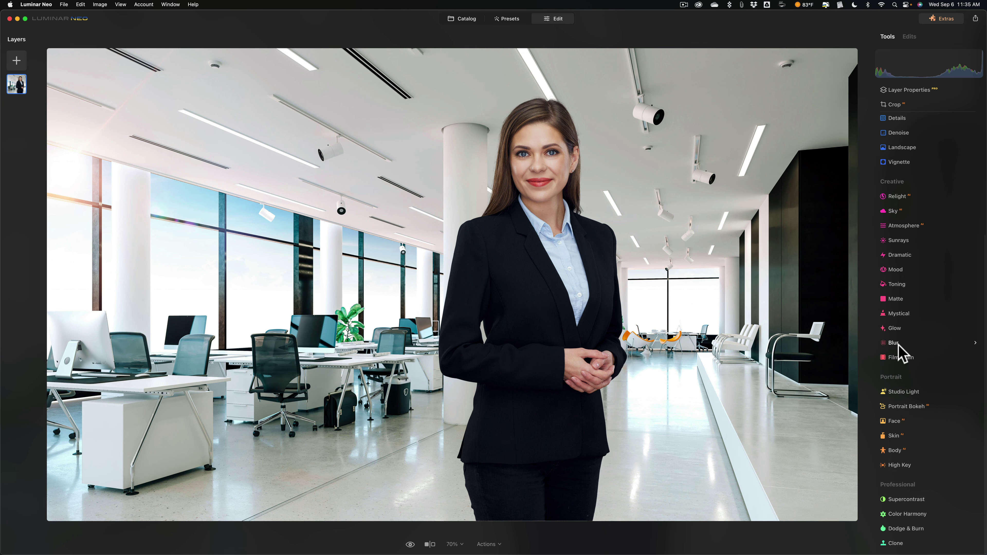
left_click(896, 343)
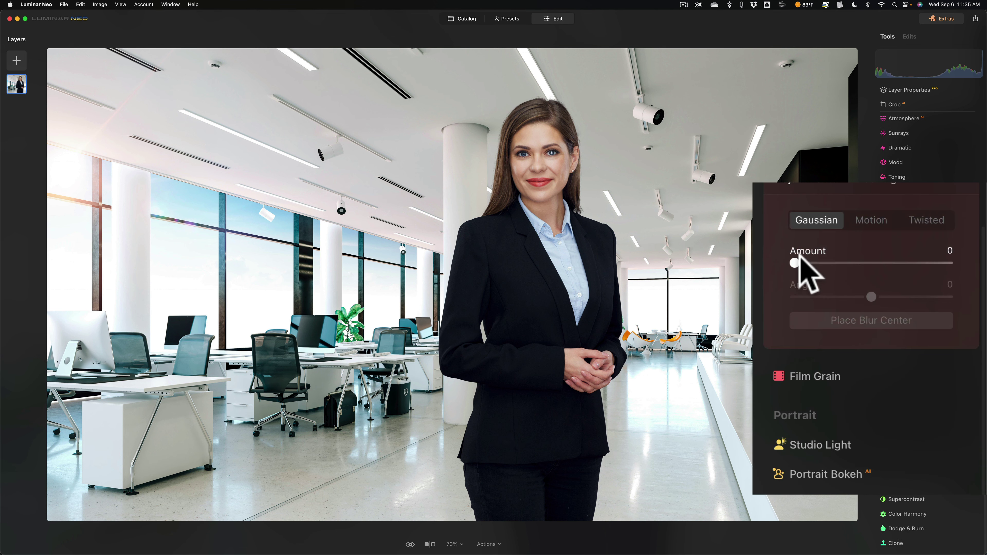
left_click_drag(788, 268, 848, 265)
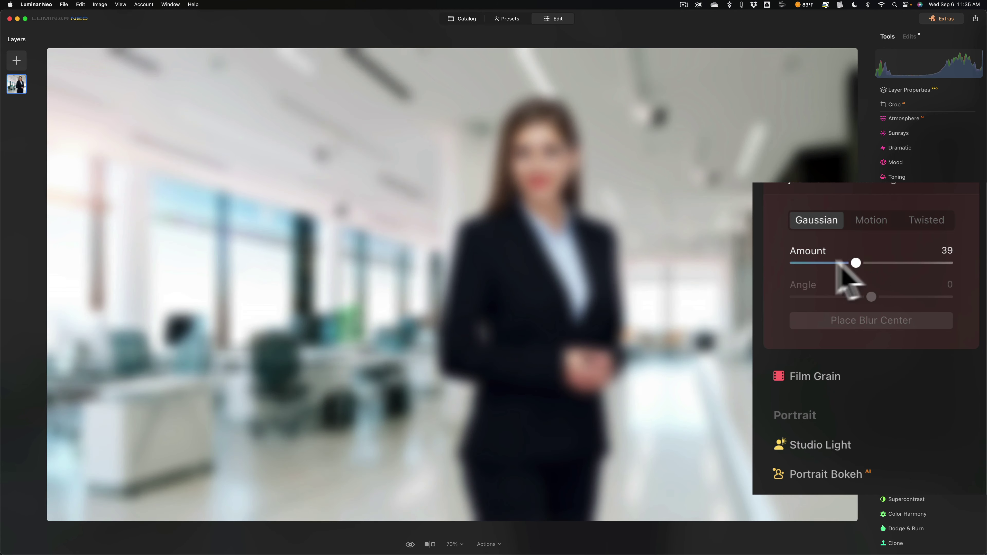
double_click(848, 264)
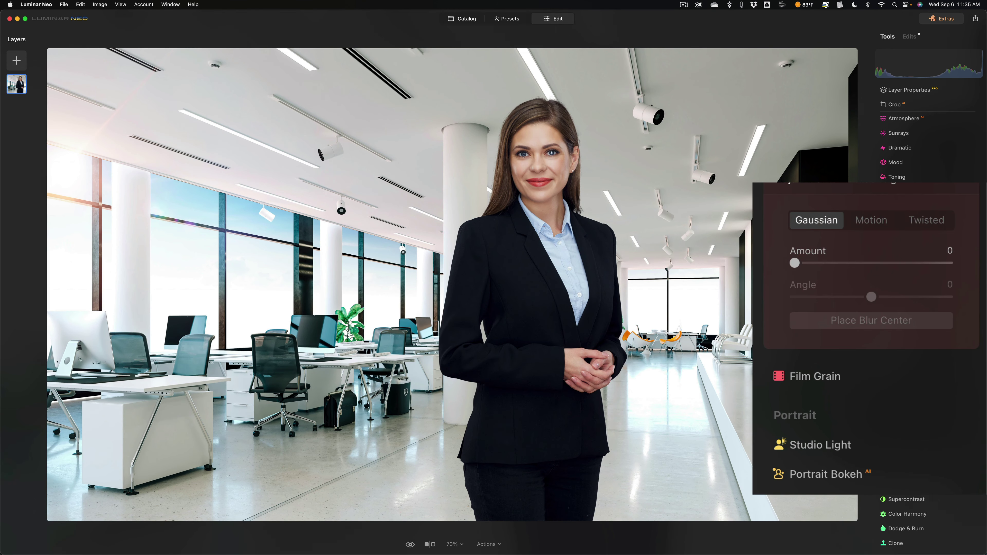
Mask the blur with Mask AI Human, invert it to the background, and hide the overlay
left_click(875, 190)
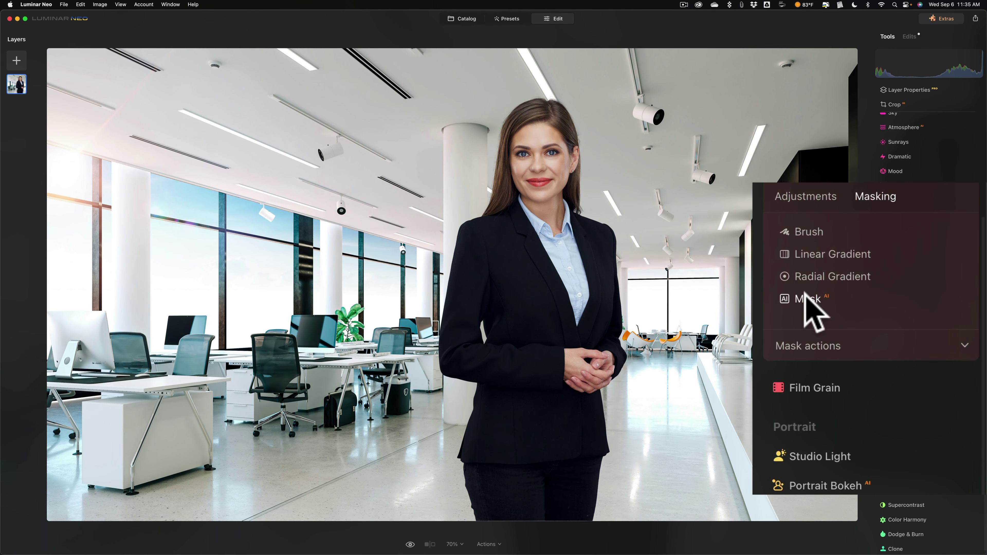
left_click(810, 299)
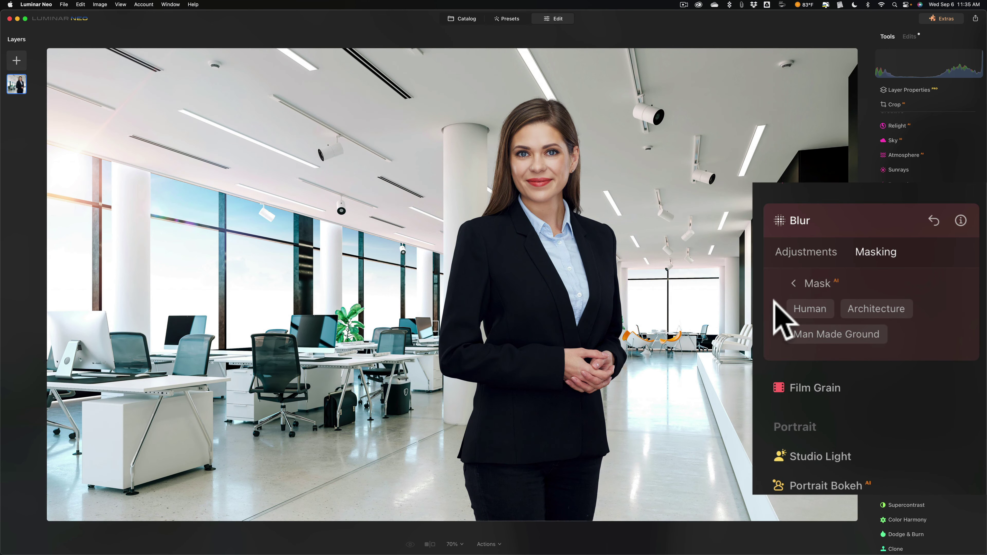
left_click(799, 304)
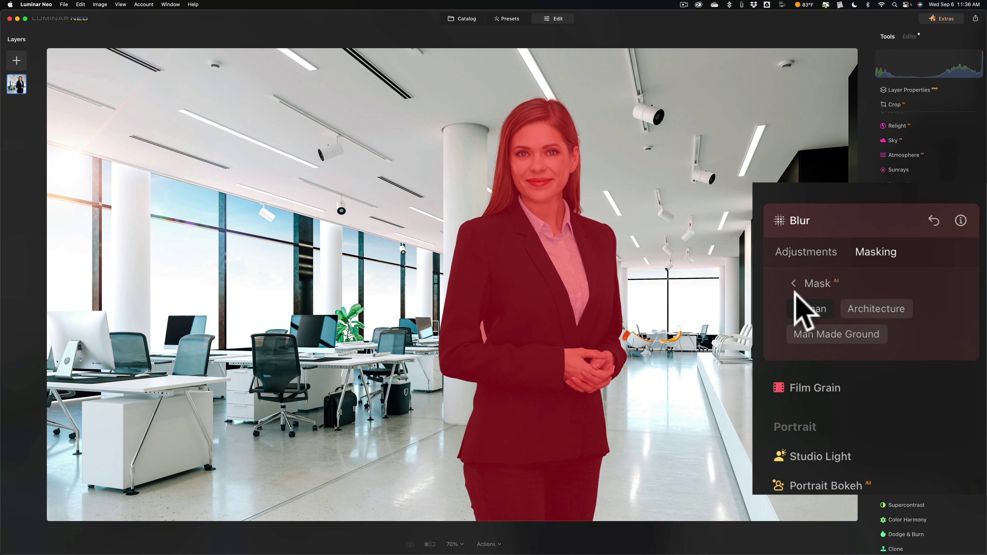
left_click(793, 283)
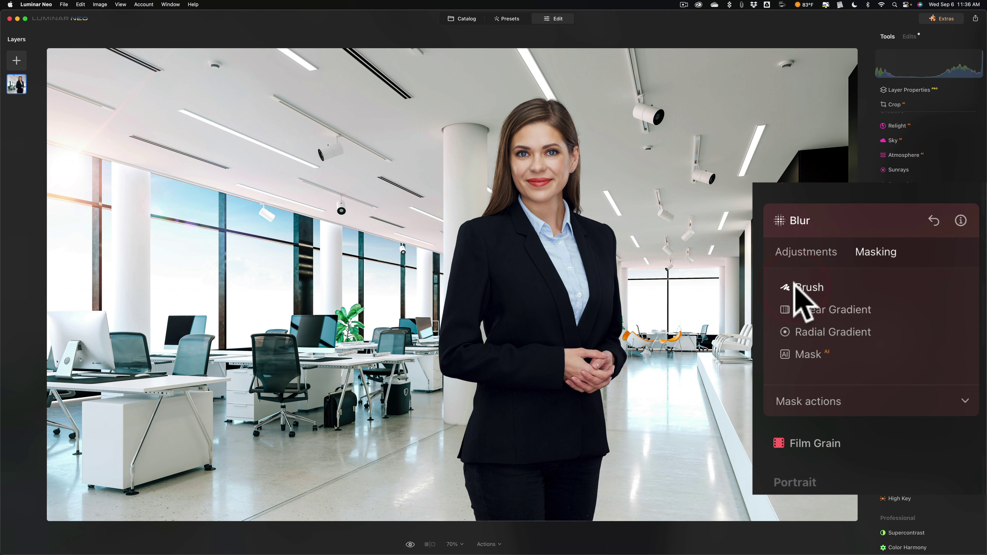
left_click(965, 400)
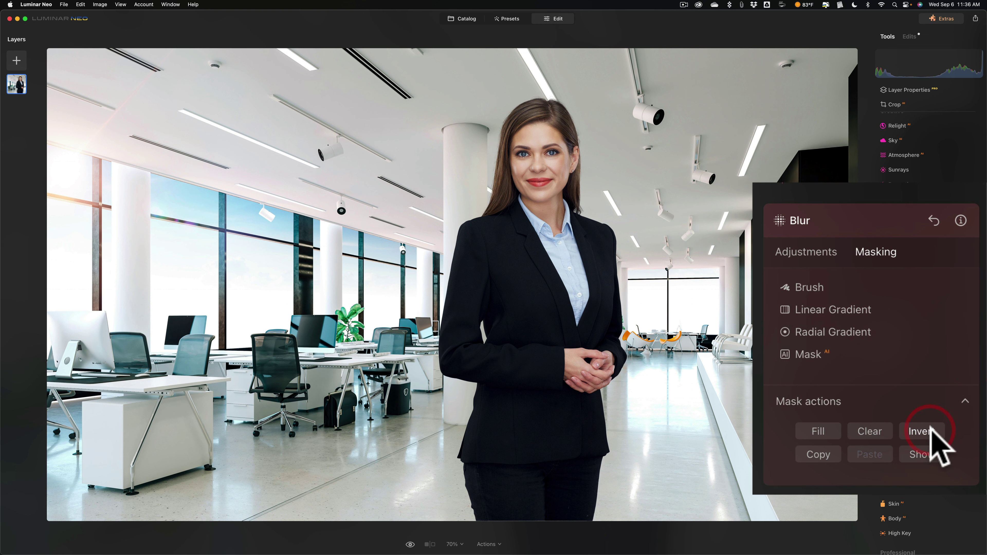
left_click(914, 456)
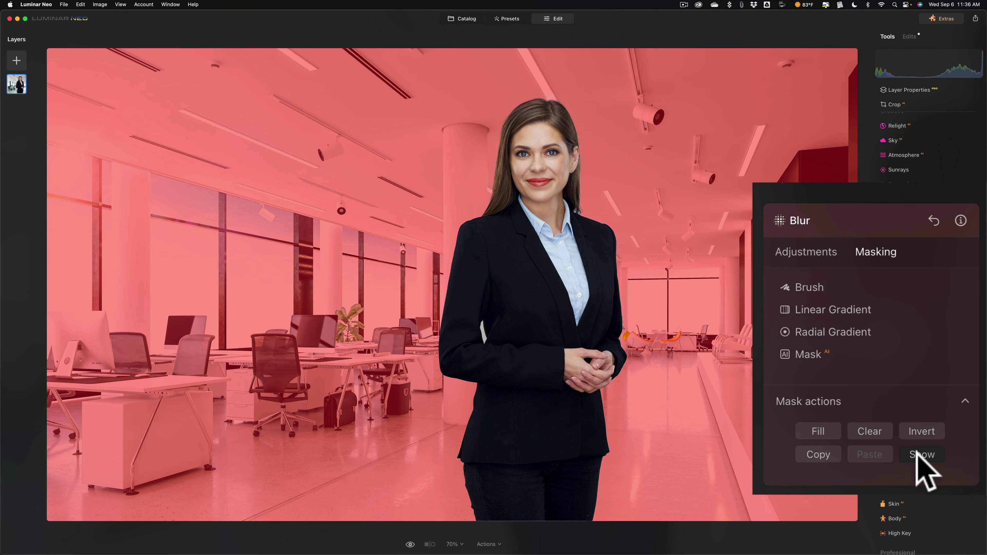
left_click(918, 454)
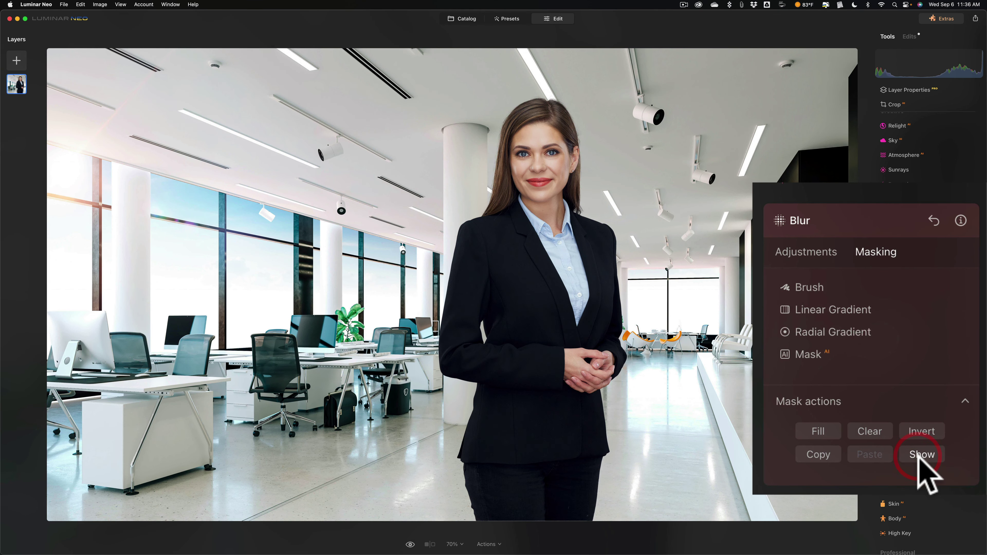
Blur the masked office background at Gaussian Amount 8, keeping the woman sharp
left_click(803, 254)
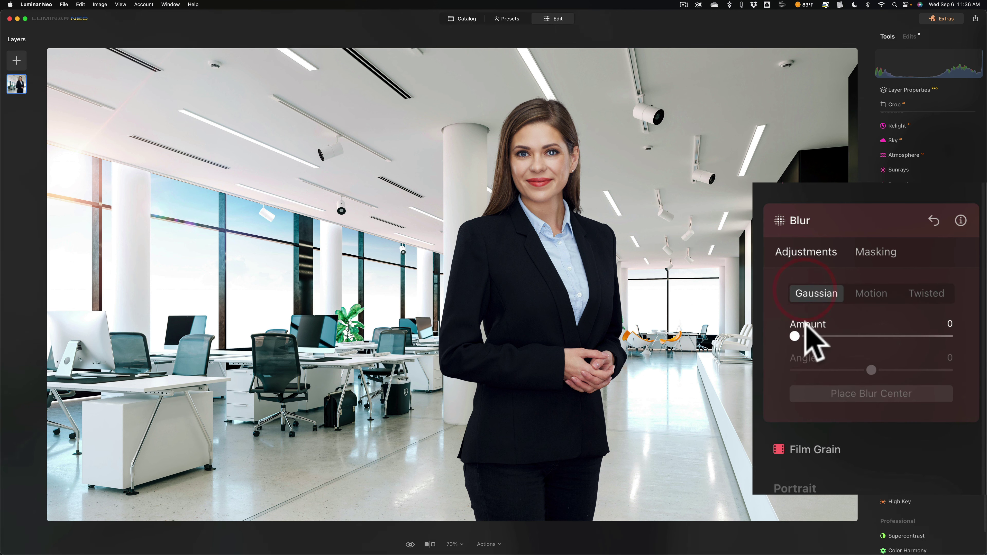
left_click_drag(795, 336, 809, 334)
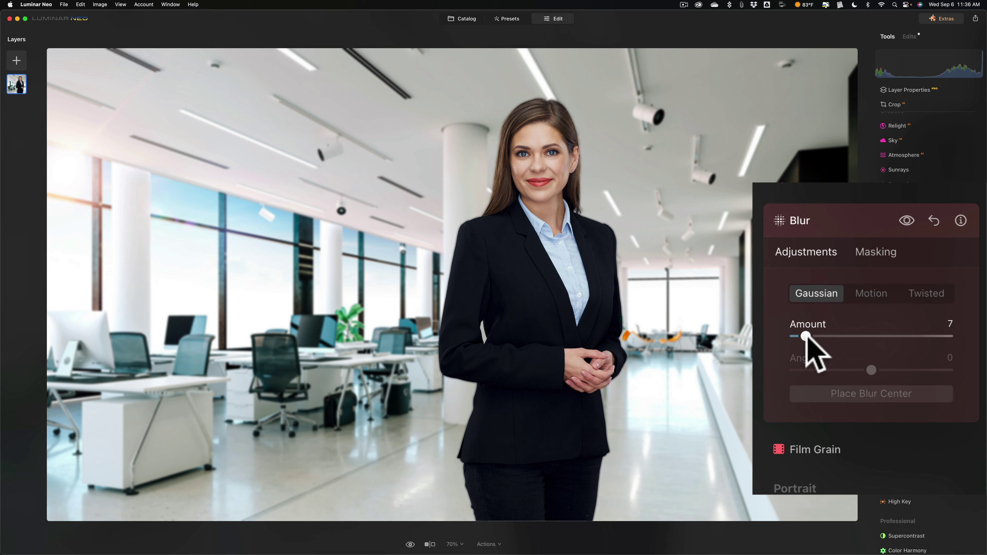
left_click_drag(805, 336, 848, 337)
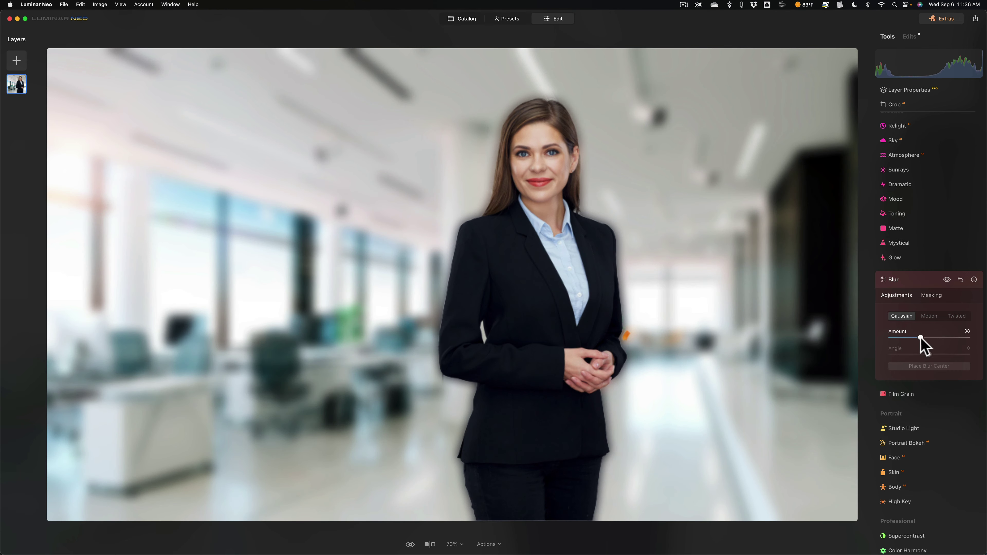
left_click_drag(917, 338, 898, 338)
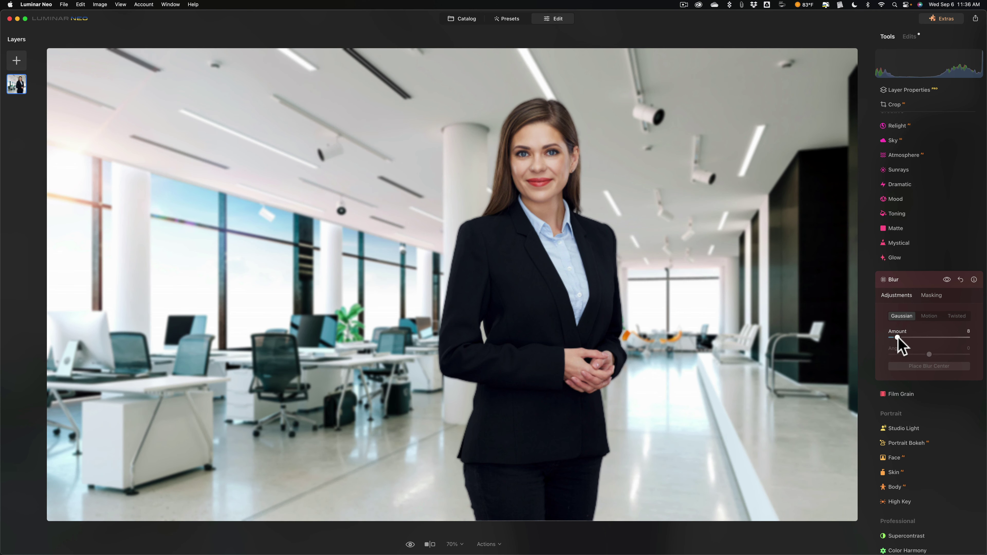
left_click(897, 337)
left_click(910, 277)
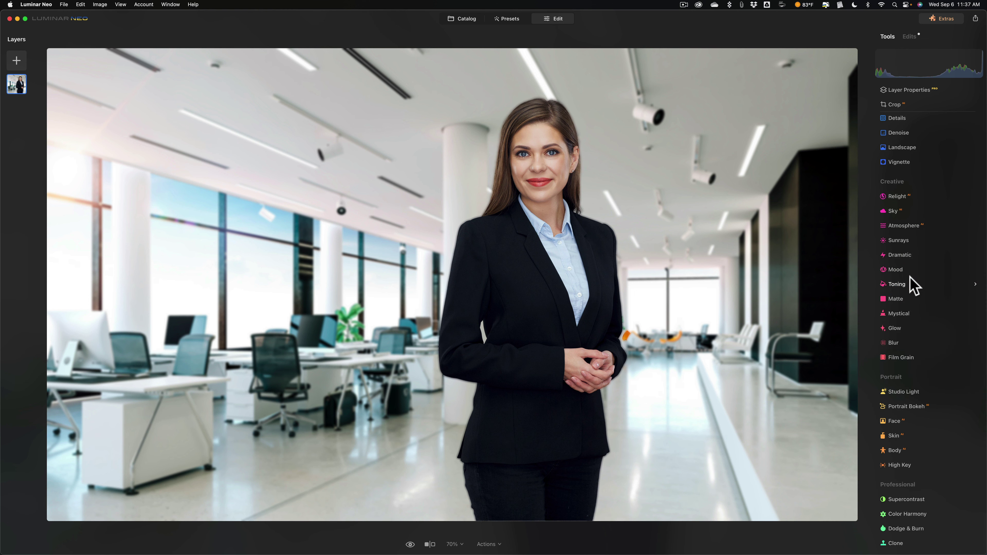
Quit Luminar Neo and preview the second, third and fourth skyline raws in Lightroom
key("super")
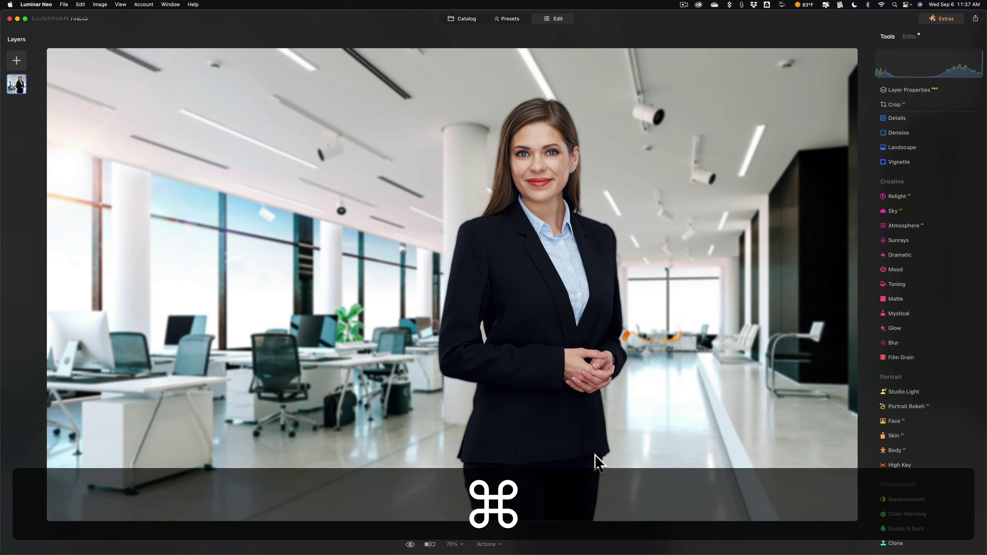
key("super+q")
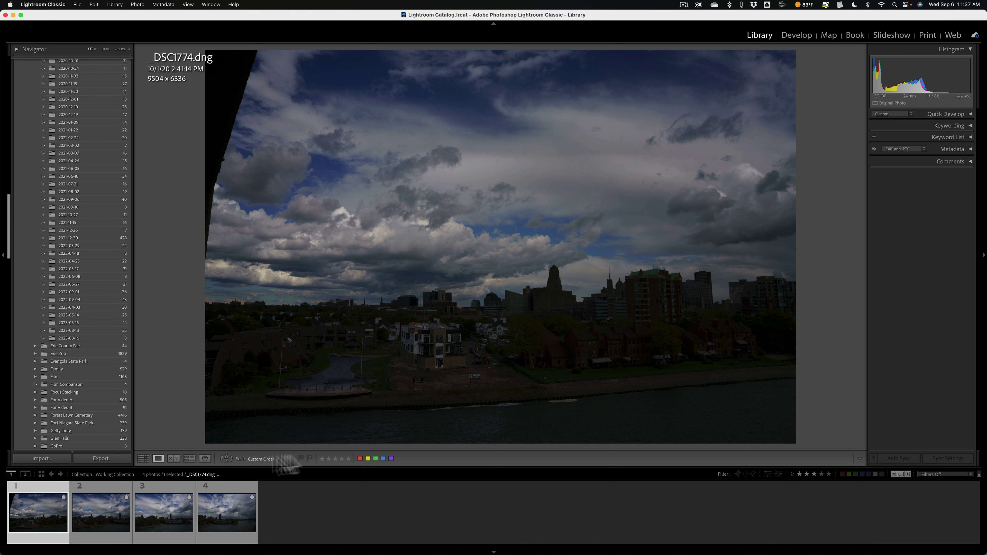
left_click(104, 514)
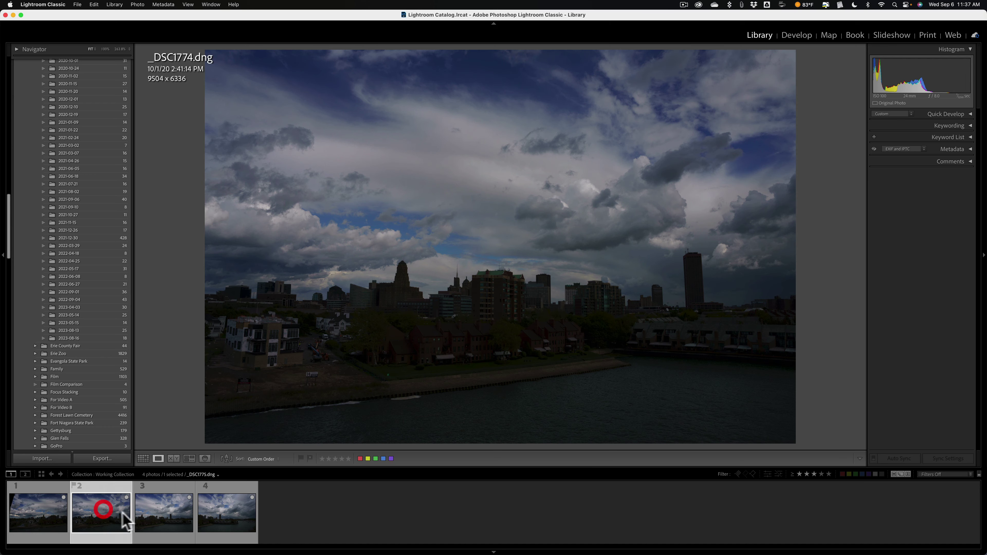
left_click(163, 515)
left_click(226, 522)
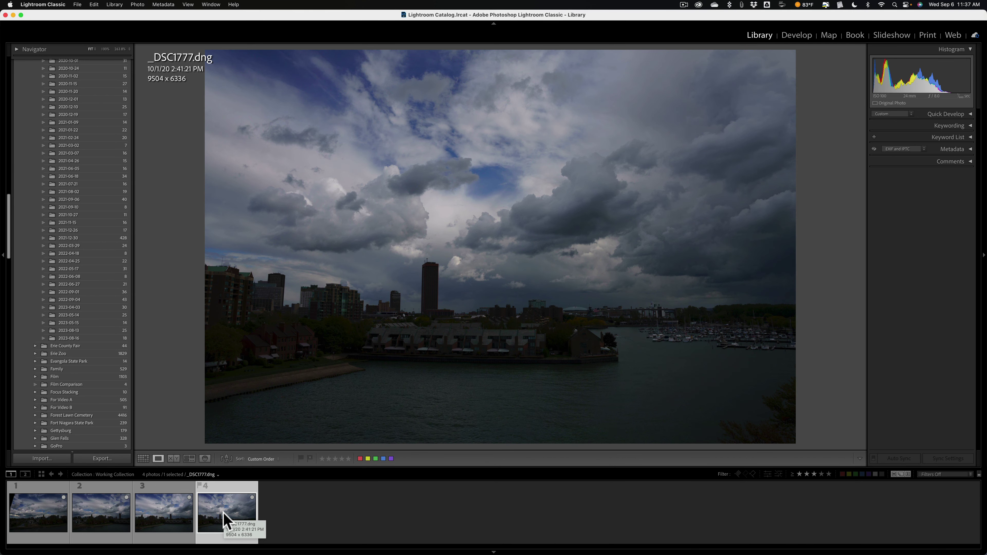
Cycle through raws _DSC1774 to _DSC1777 again, ending on _DSC1774
left_click(160, 521)
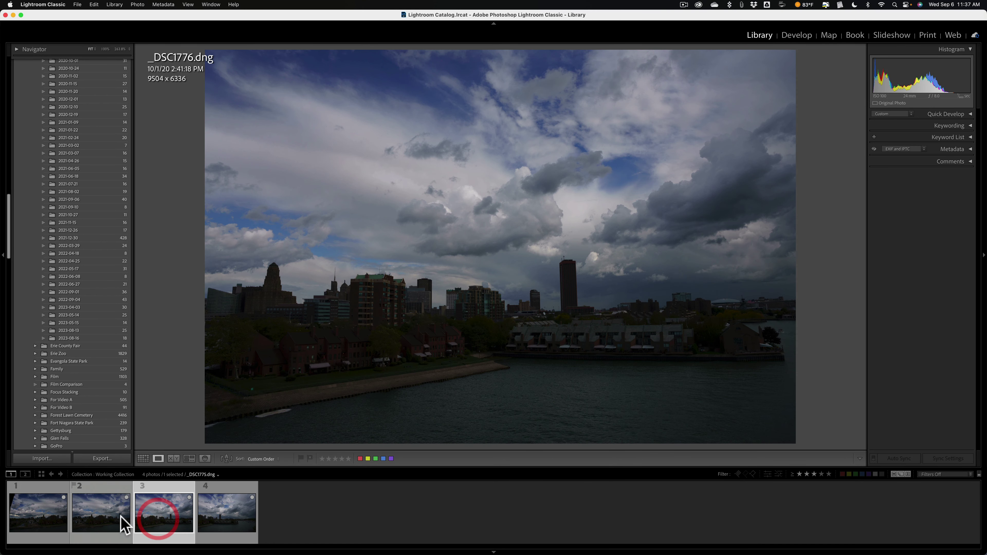
left_click(87, 520)
left_click(54, 514)
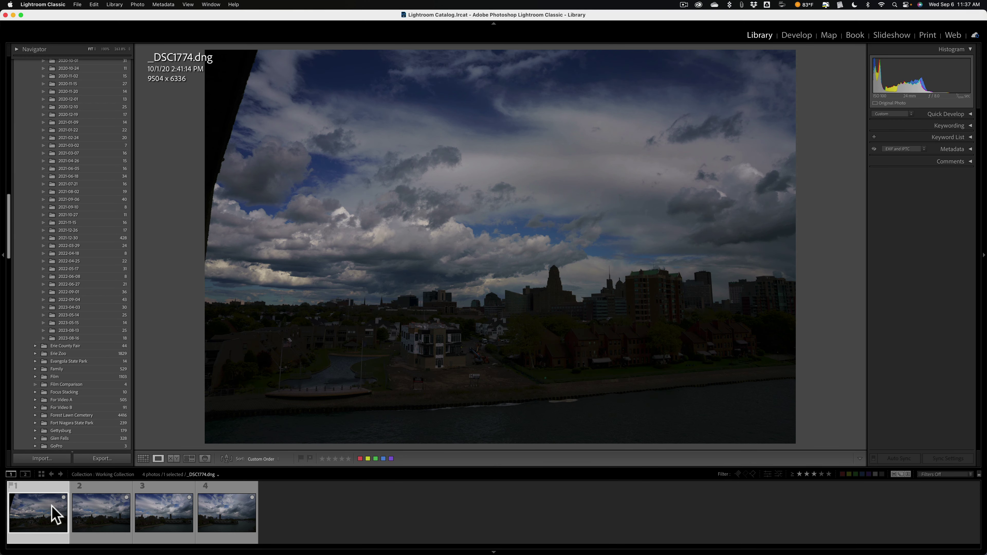
left_click(95, 517)
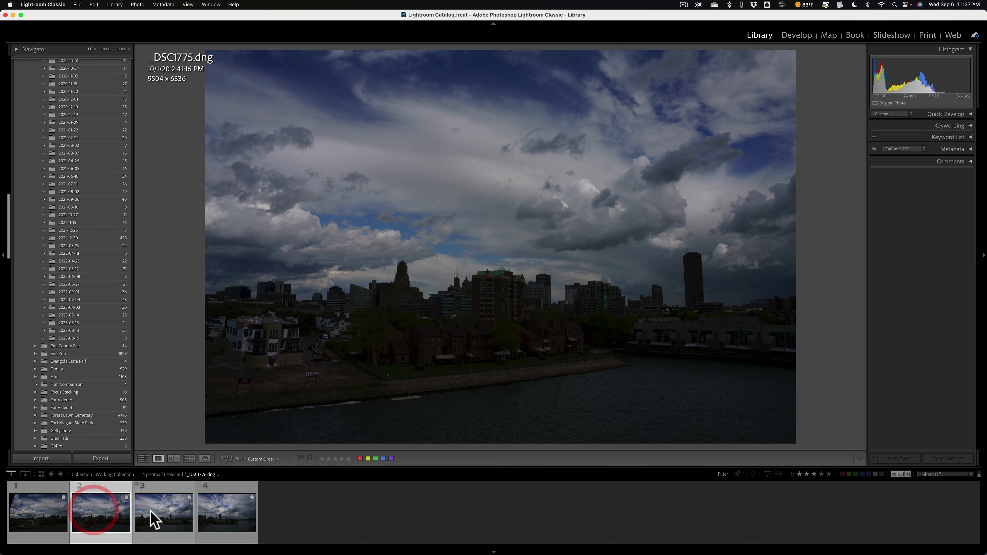
left_click(159, 518)
left_click(224, 513)
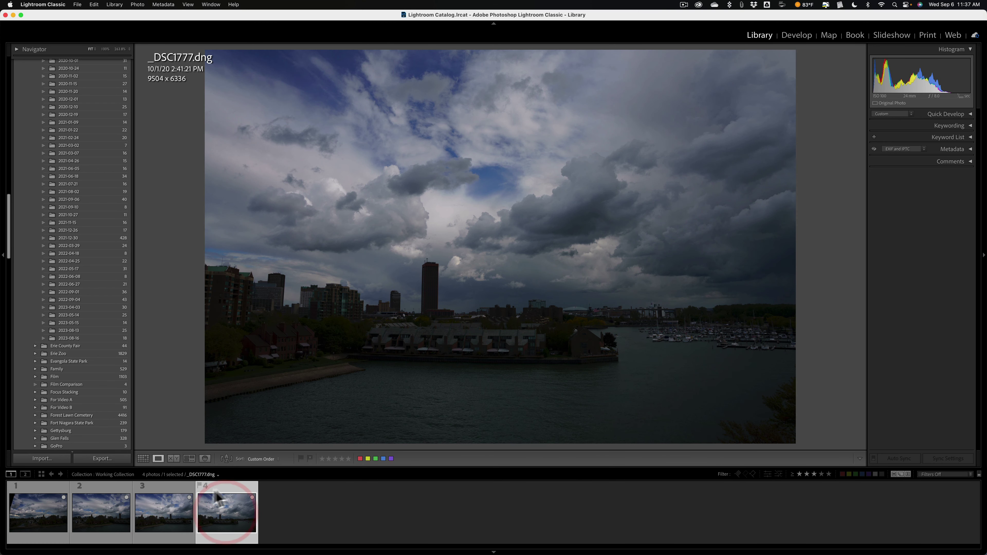
left_click(40, 512)
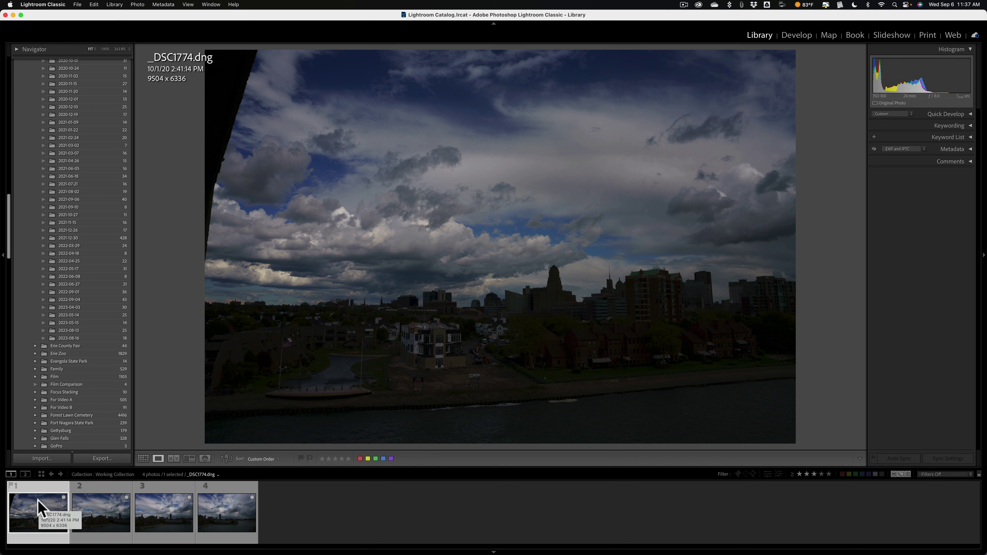
Select all four skyline raws and export them with the 'Stitch panorama in Luminar Neo' preset
key("shift")
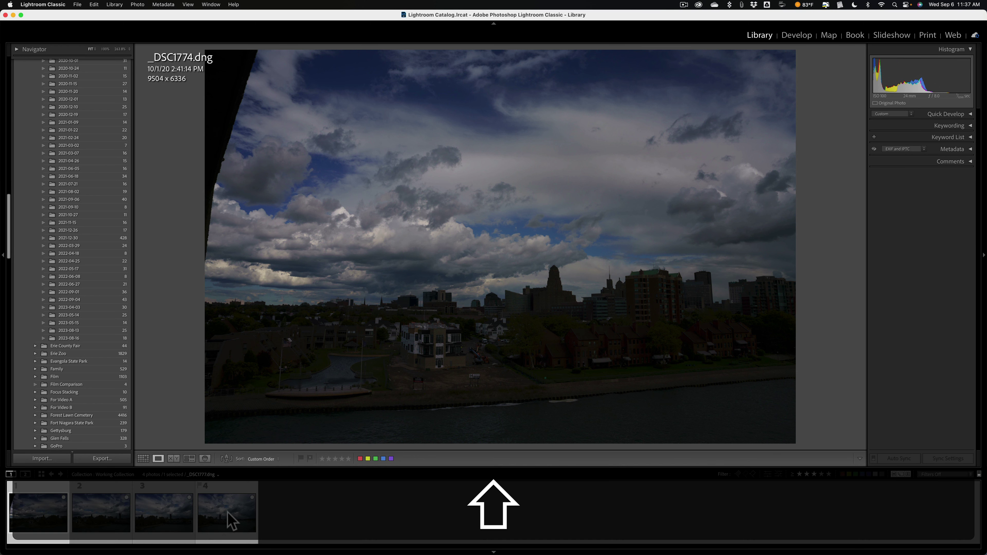
left_click(229, 521, "shift")
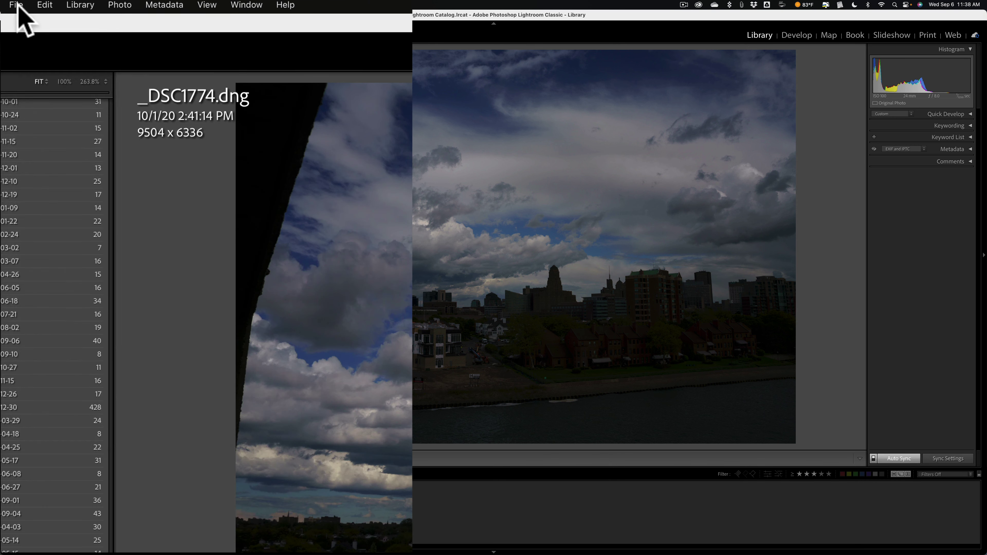
left_click(17, 5)
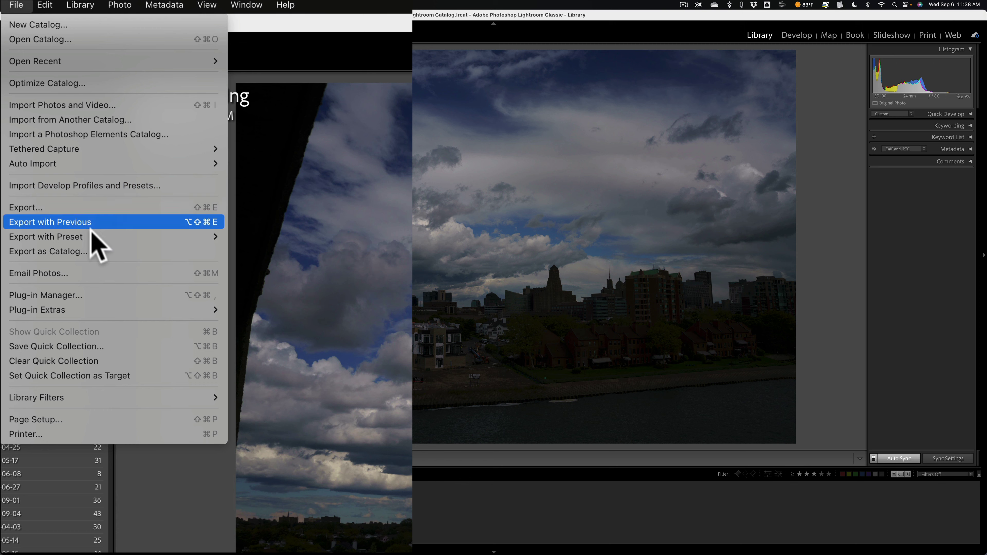
mouse_move(93, 237)
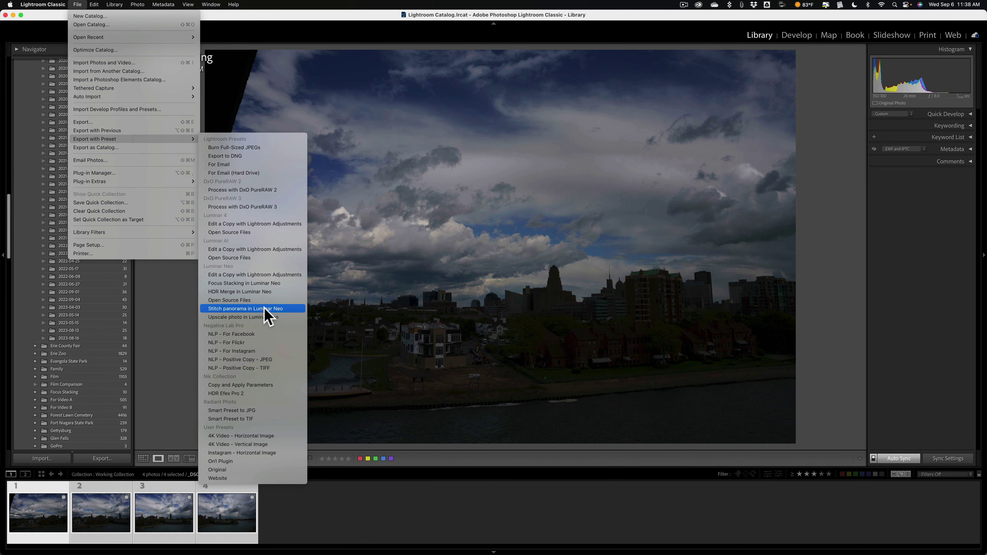
left_click(264, 308)
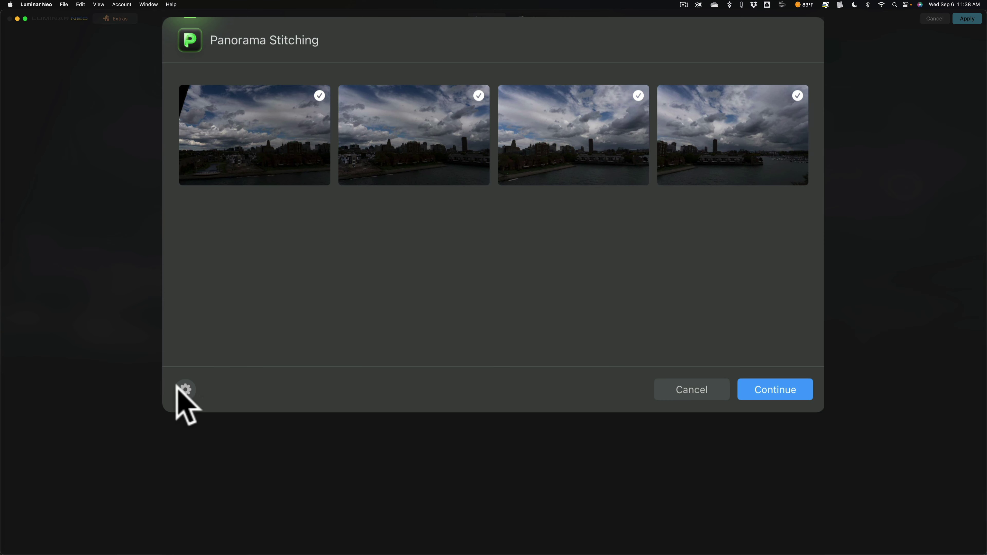
Leave the stitching correction settings unchanged and stitch the four skyline photos
left_click(187, 389)
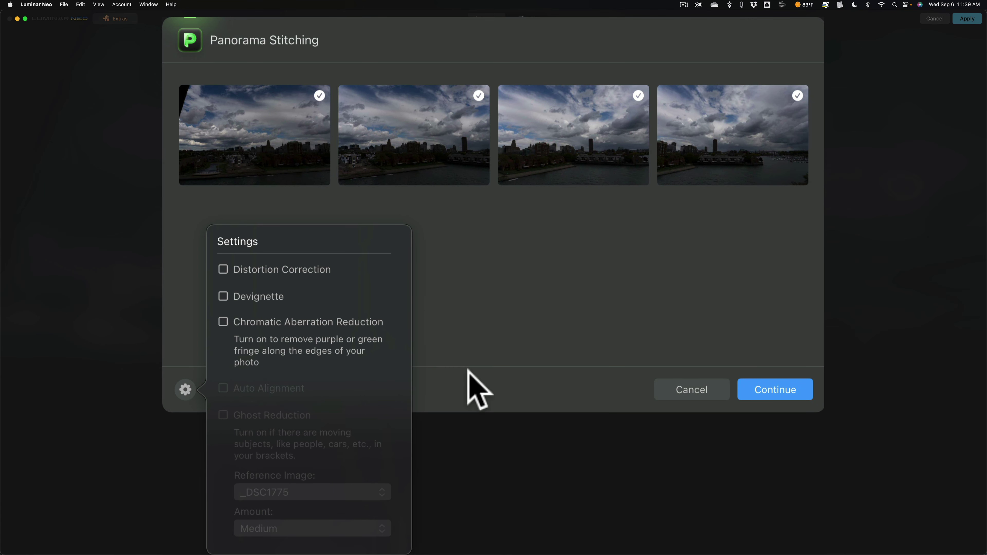
left_click(500, 375)
left_click(773, 390)
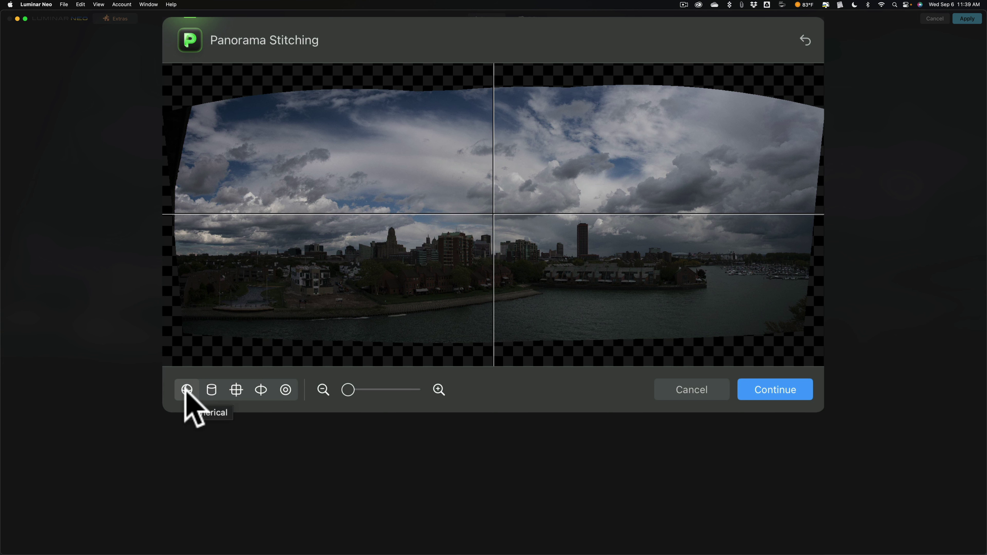
Compare Cylindrical, Mercator, Panini and Fisheye projections, keep Panini, and continue to cropping
left_click(212, 390)
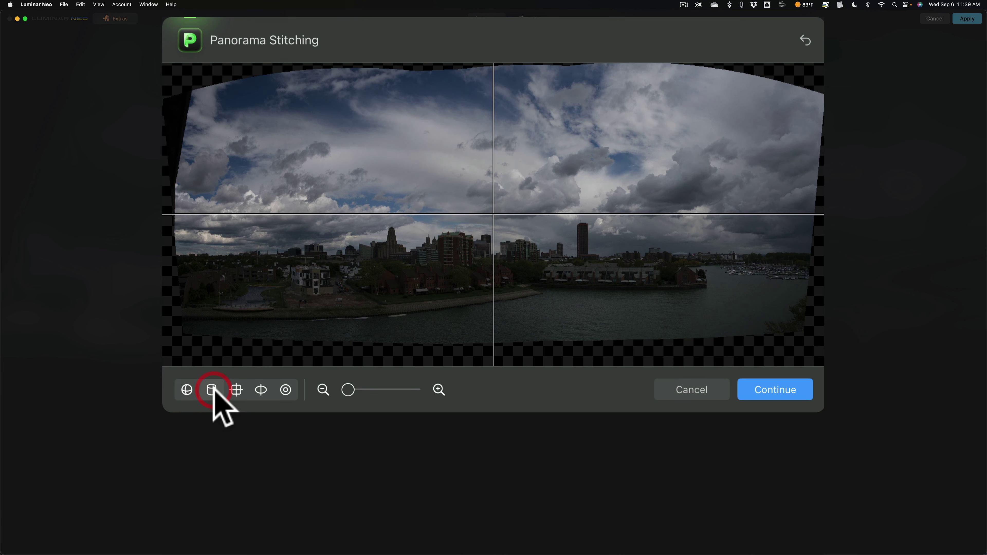
left_click(235, 391)
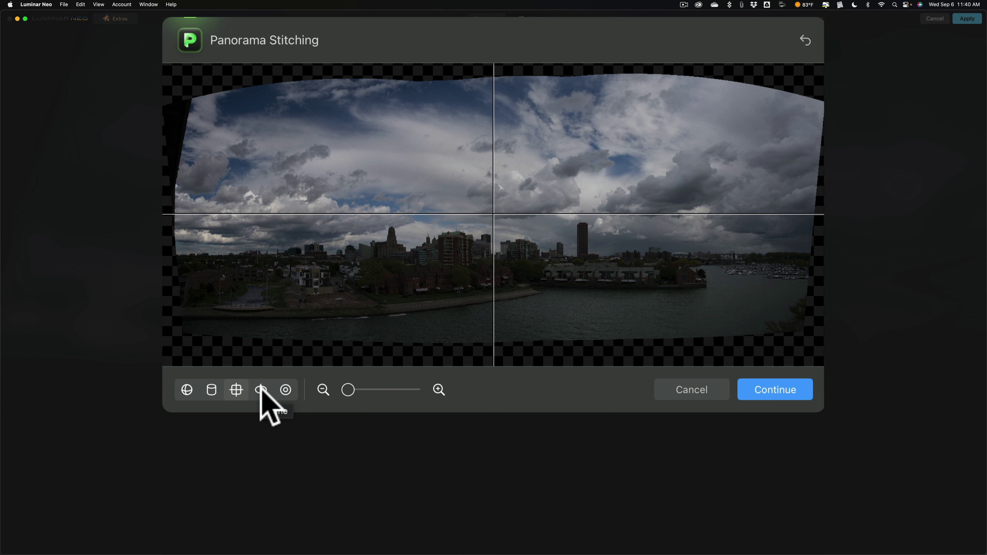
left_click(261, 388)
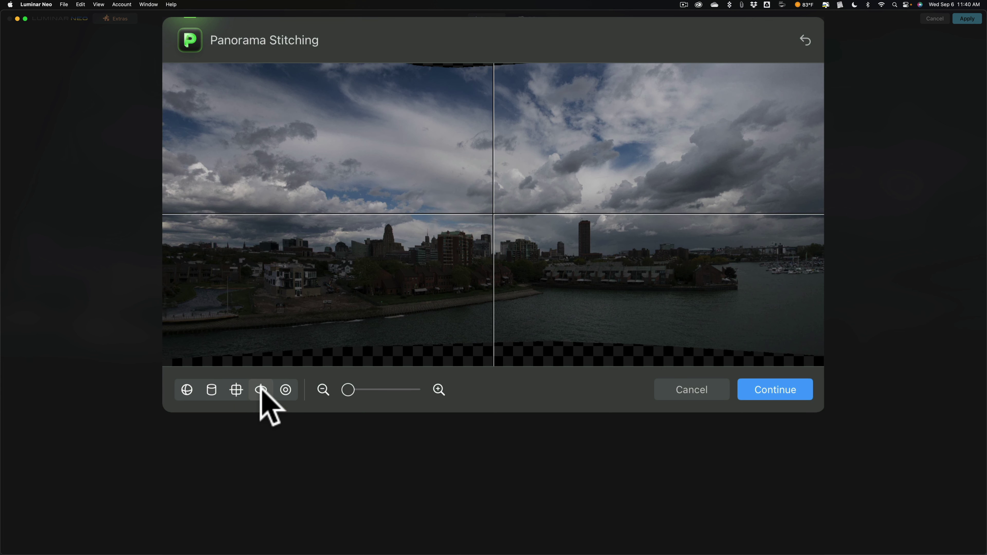
left_click(285, 390)
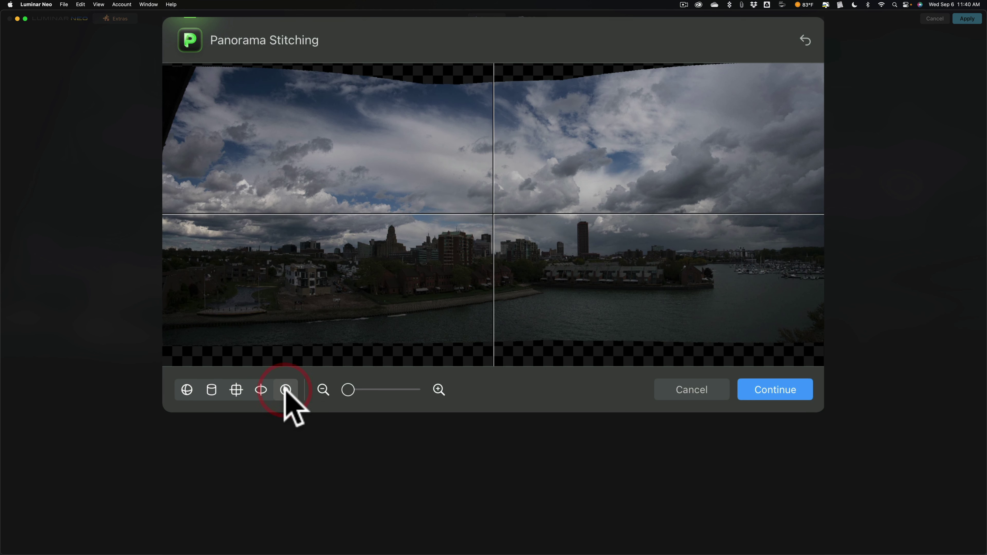
left_click(260, 389)
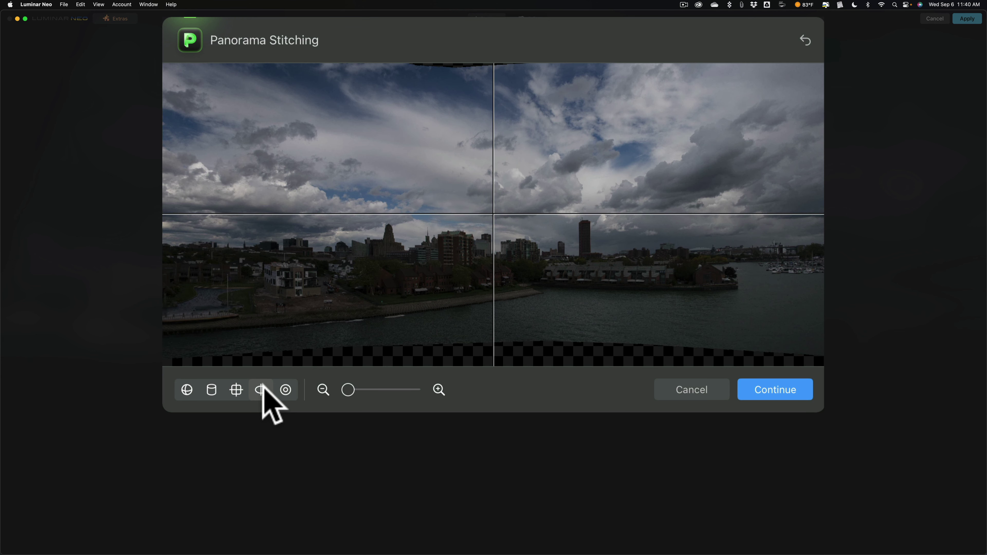
left_click(772, 389)
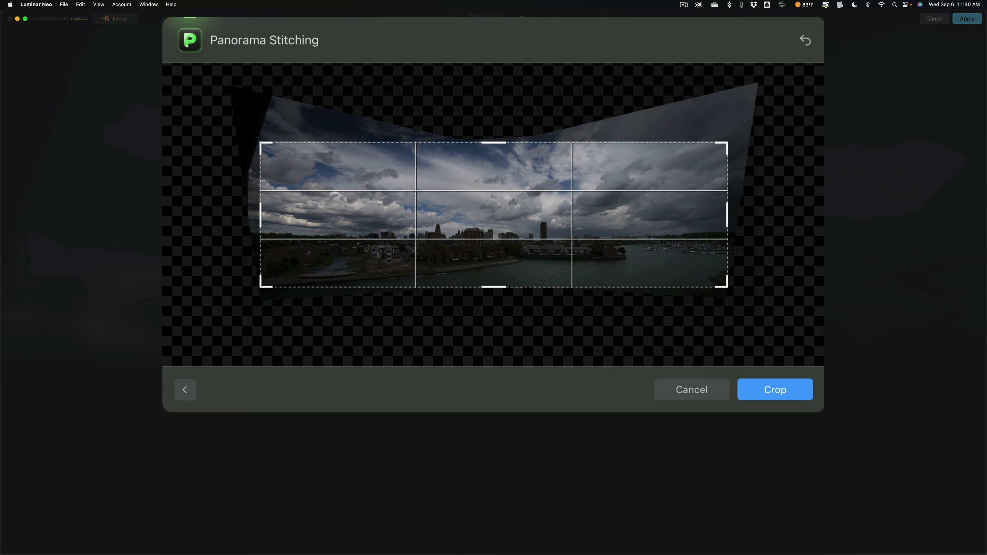
Accept the suggested crop box on the stitched skyline and save the panorama
left_click(779, 389)
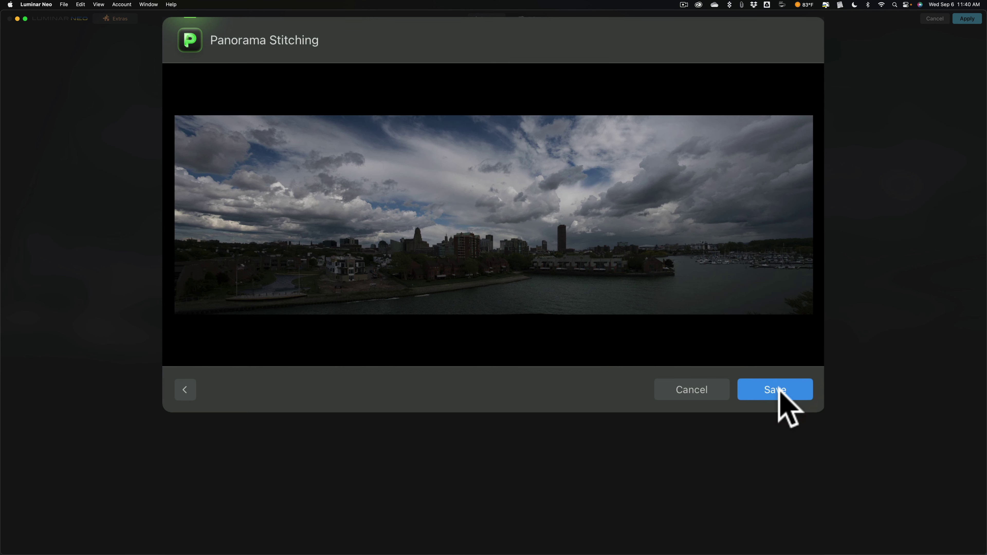
left_click(778, 391)
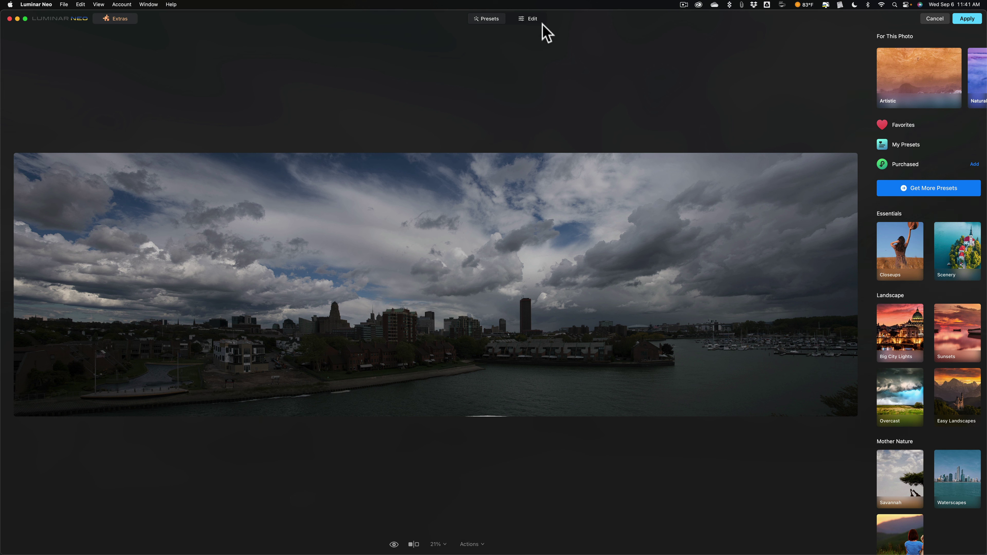
Switch the stitched skyline panorama from Presets to the Edit workspace to show its adjustment tools
left_click(534, 18)
key("e")
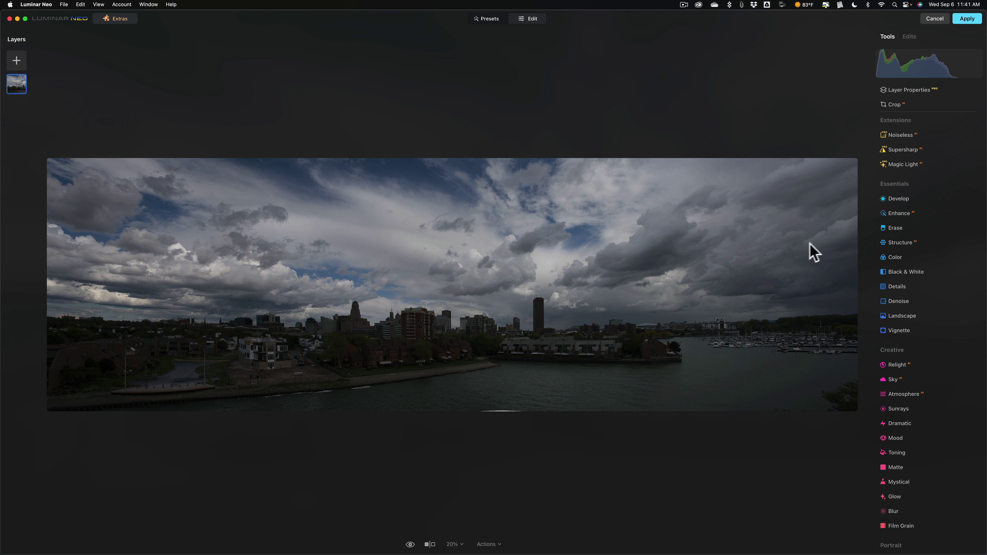
Set Enhance Accent to 100, then in Develop raise Shadows to 100 and Whites to 22
left_click(885, 214)
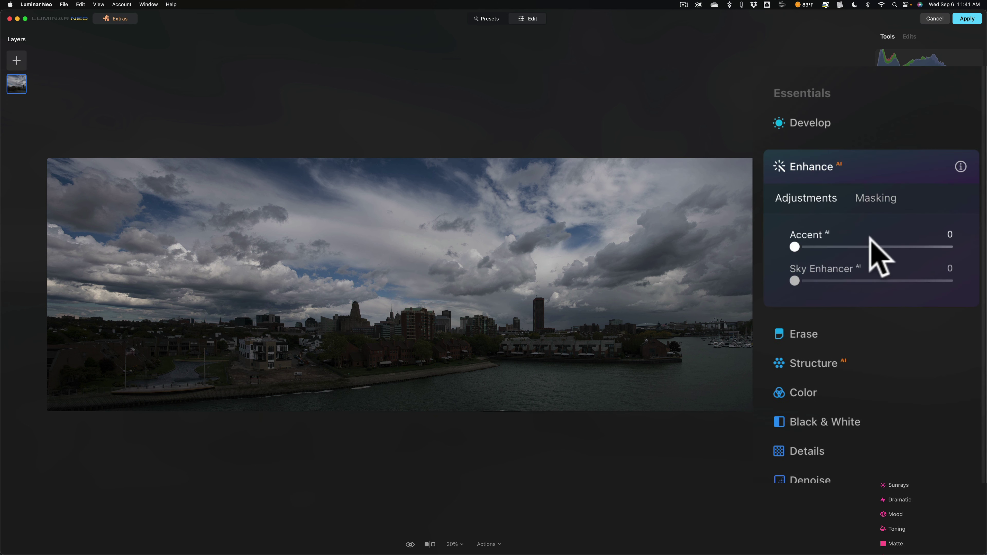
left_click_drag(794, 247, 976, 247)
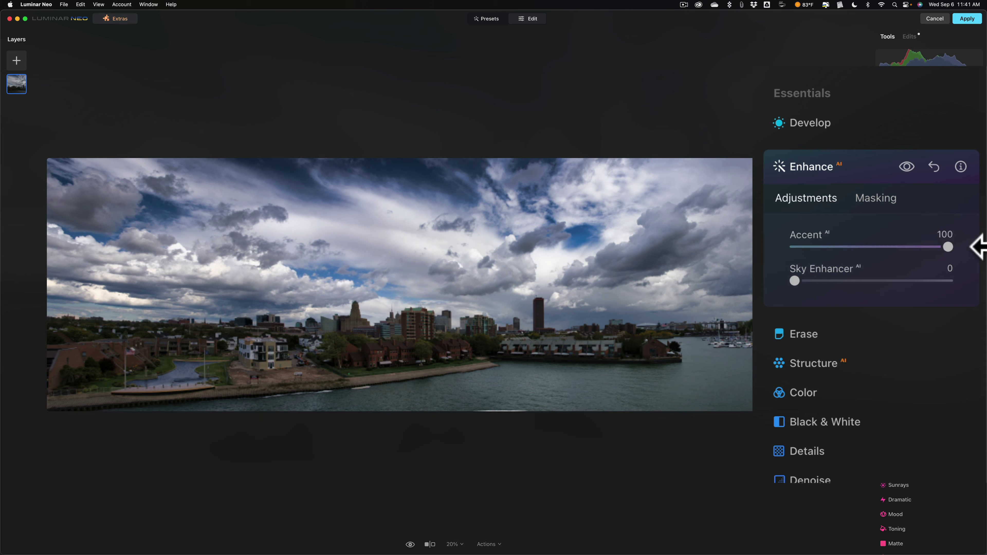
left_click(836, 126)
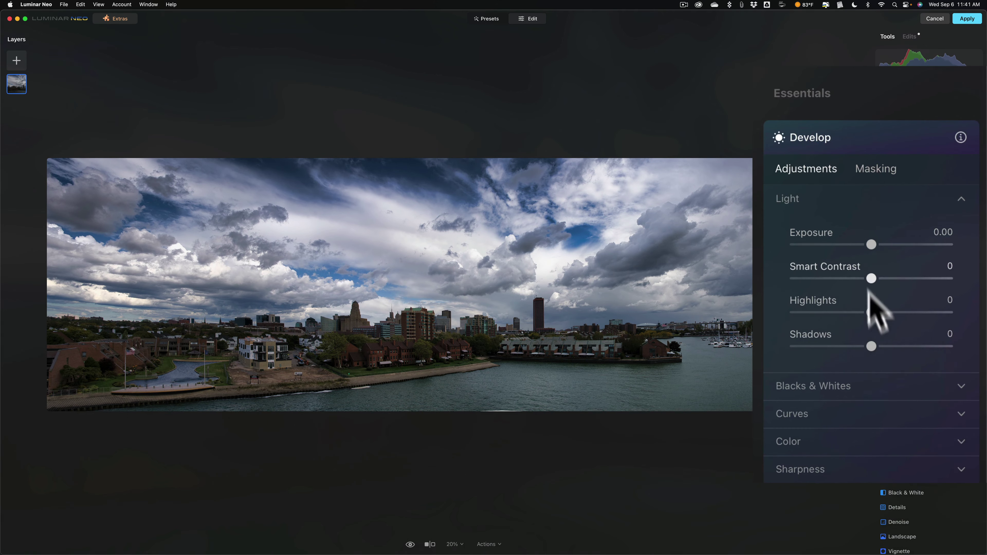
left_click_drag(869, 346, 954, 352)
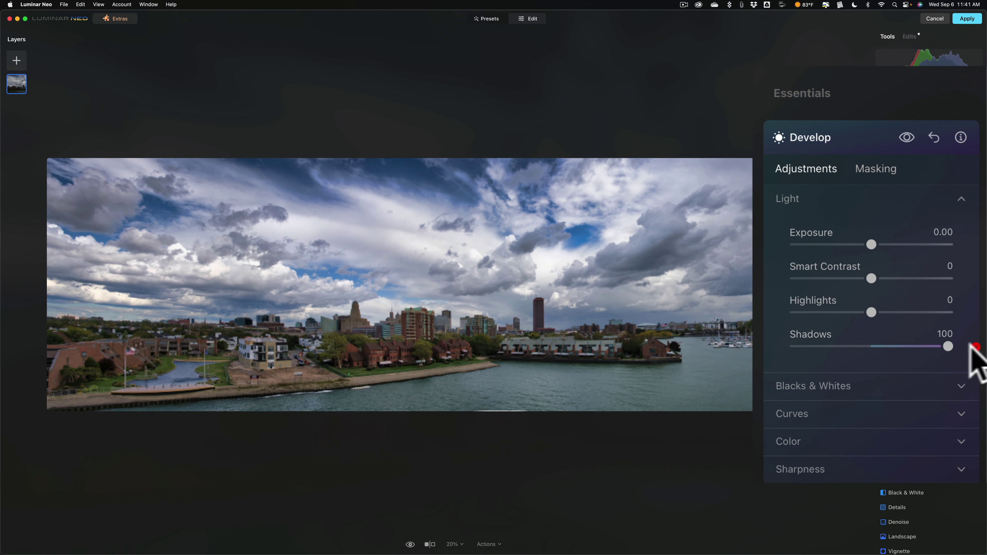
left_click(848, 386)
left_click_drag(872, 466, 859, 428)
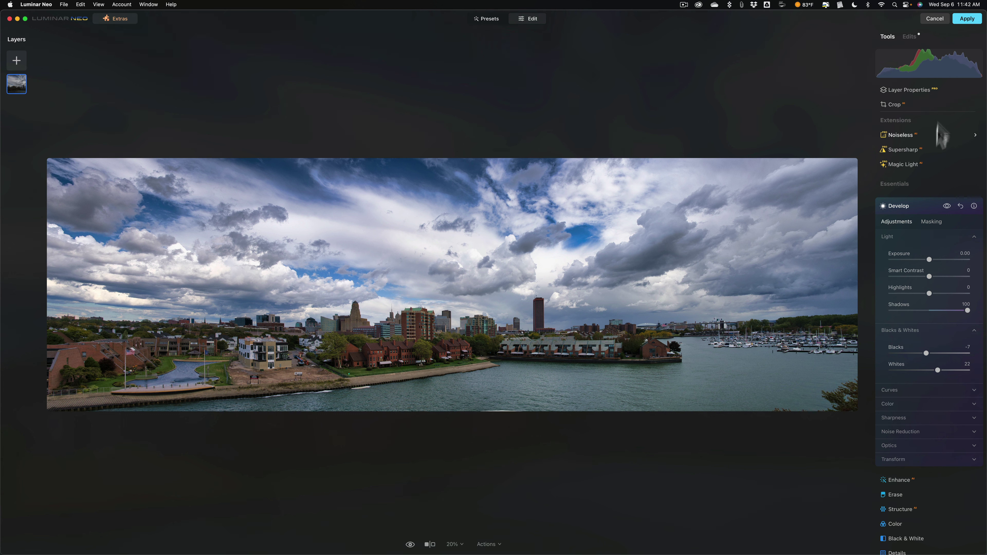
Apply the Luminar Neo edits, sending the panorama back to Lightroom as _DSC1774_LuminarNeo-edit.tiff
left_click(967, 20)
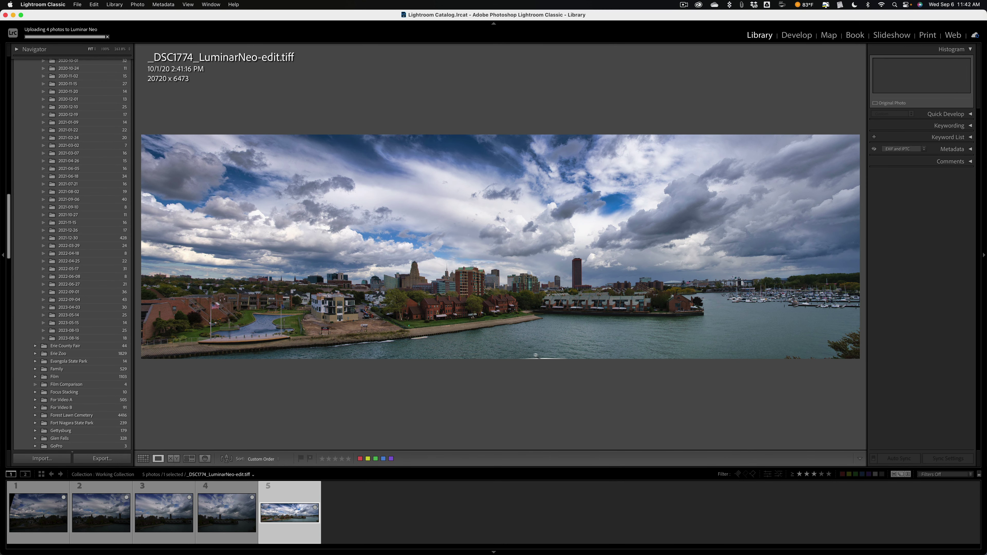
In the Develop module, use the Healing tool to remove the stray mark along the panorama's bottom edge
left_click(798, 35)
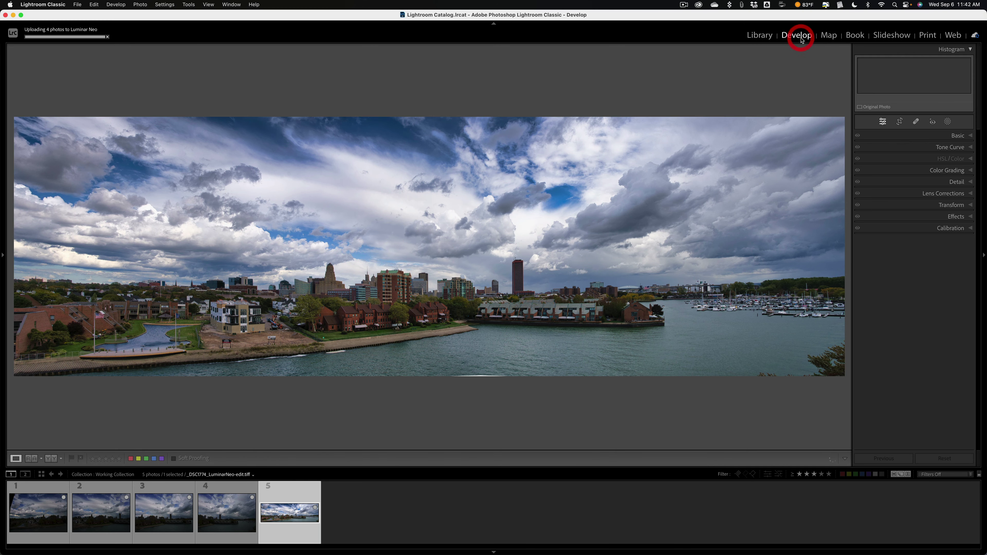
left_click(916, 122)
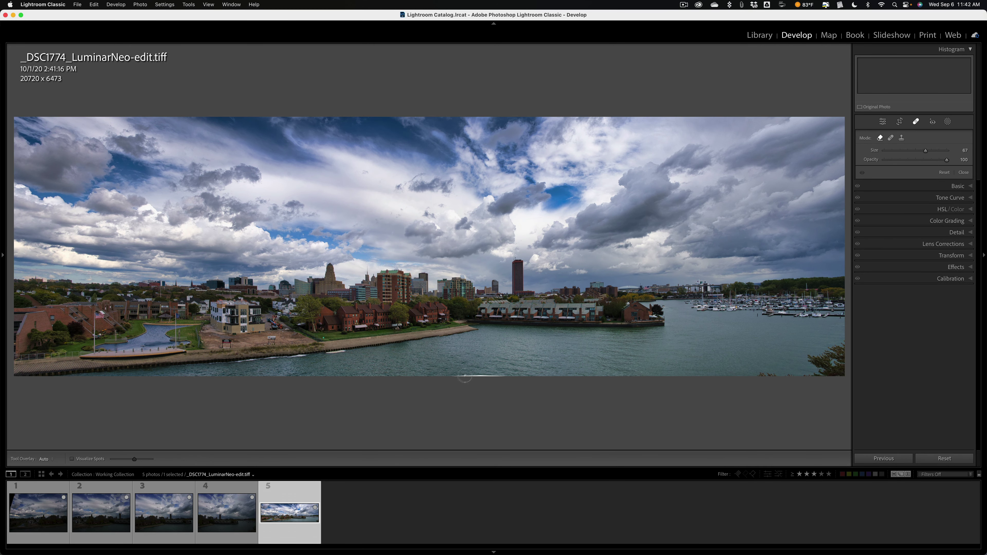
left_click_drag(444, 375, 519, 376)
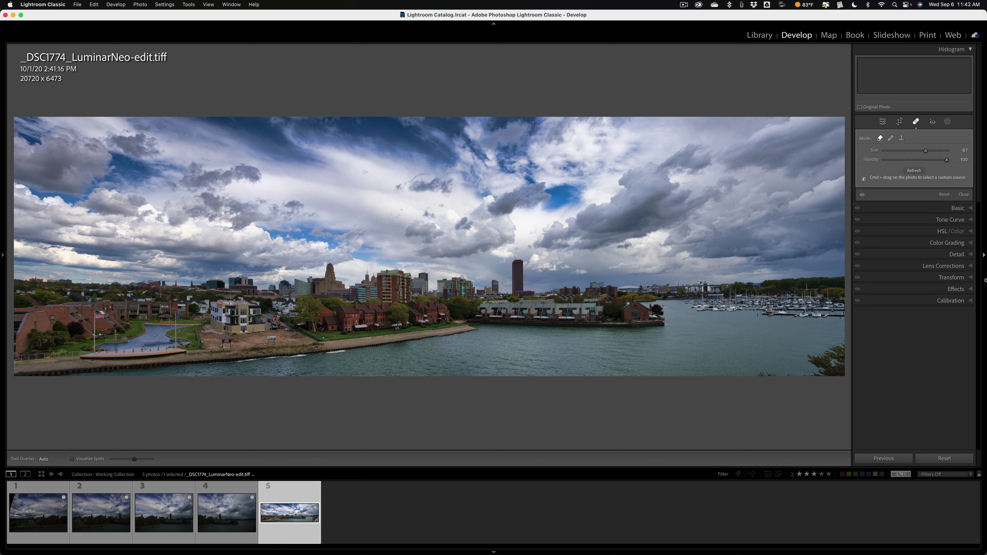
left_click(915, 123)
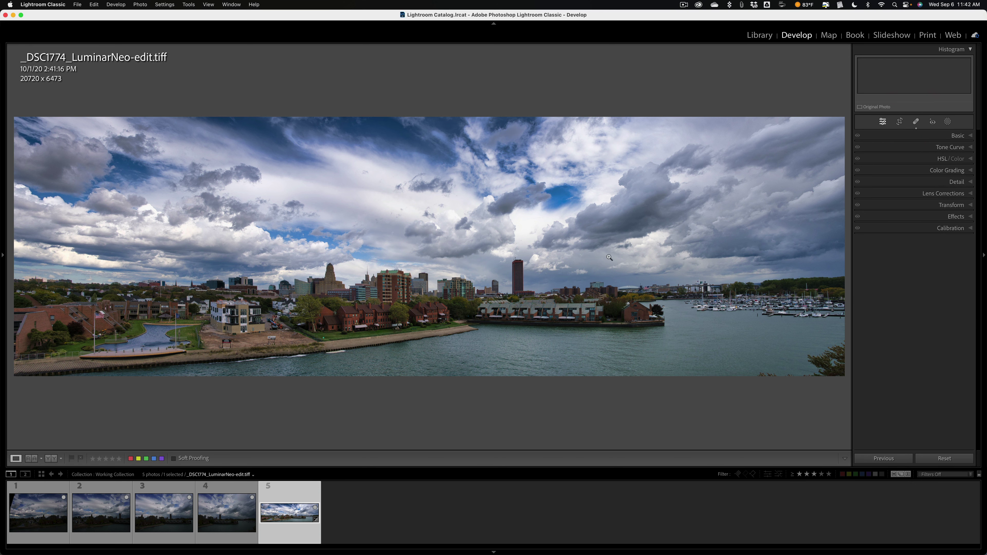